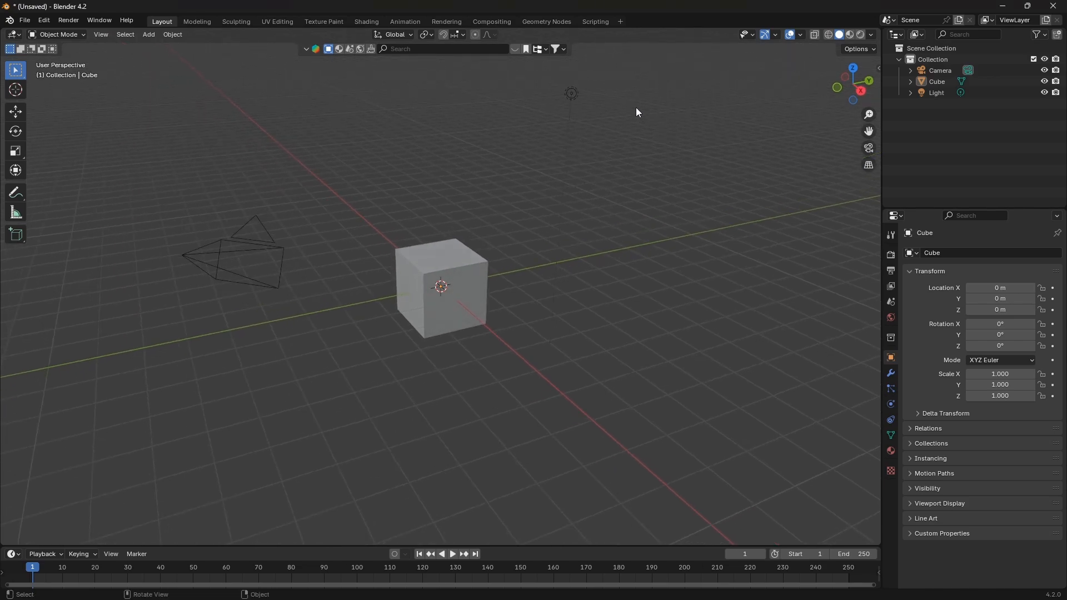
# Select and delete all default objects in the scene
pyautogui.moveTo(628, 94); pyautogui.dragTo(239, 293)
pyautogui.press('Delete')
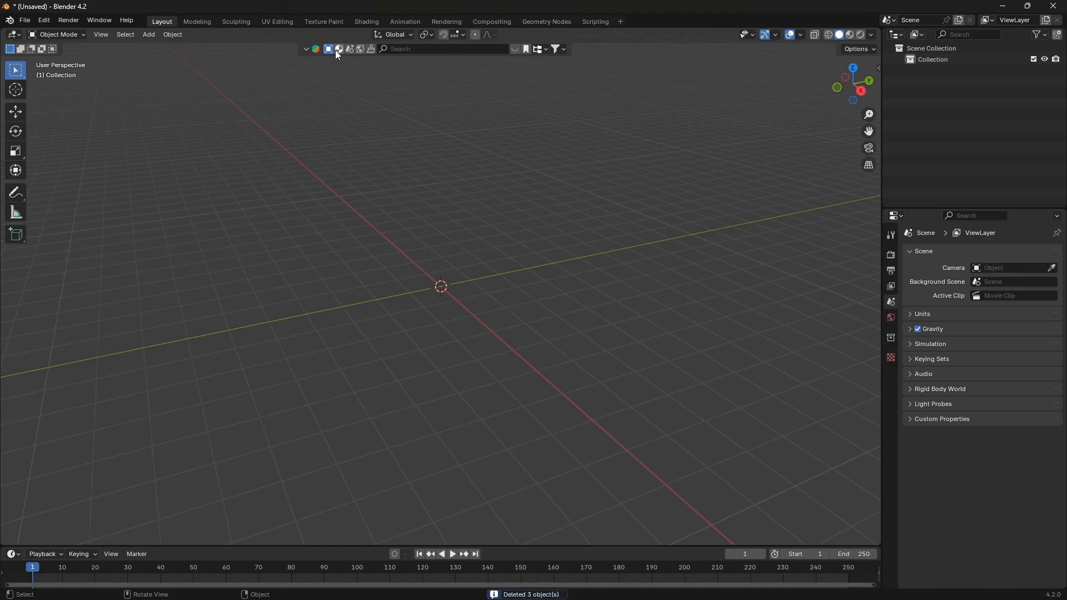
# Open the HDRI asset browser, search for "square" and download the Palermo Square HDRI
pyautogui.click(360, 49)
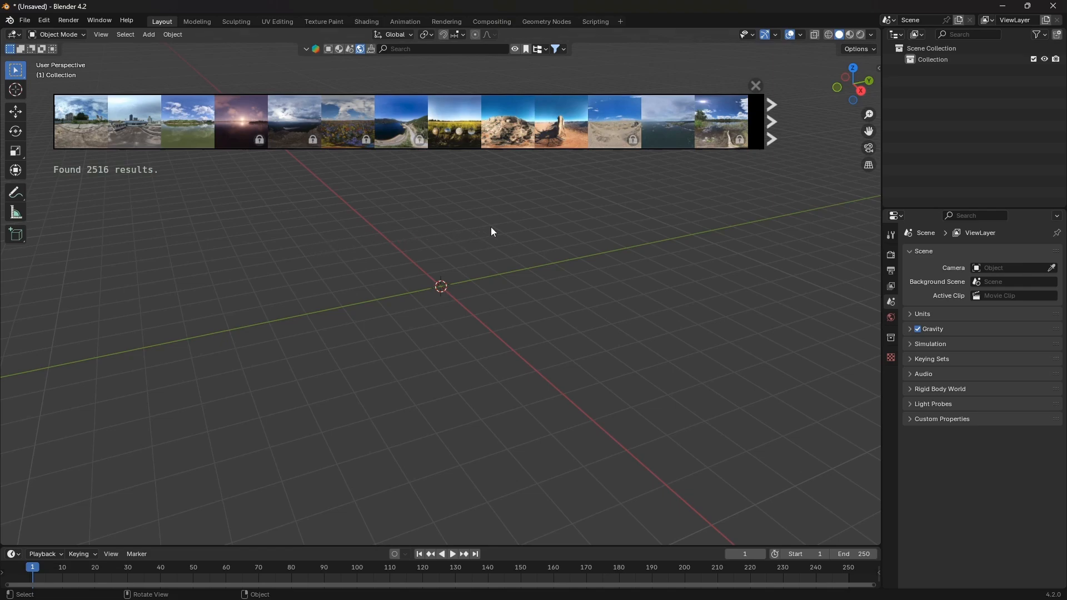
pyautogui.click(427, 48)
pyautogui.press('Return')
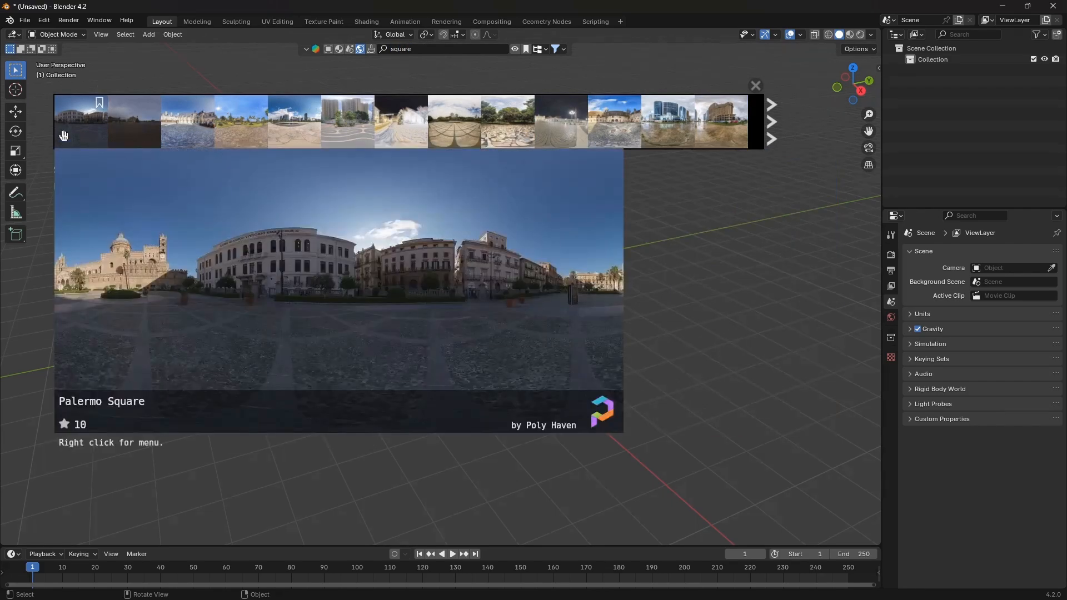
pyautogui.click(89, 141)
pyautogui.click(65, 160)
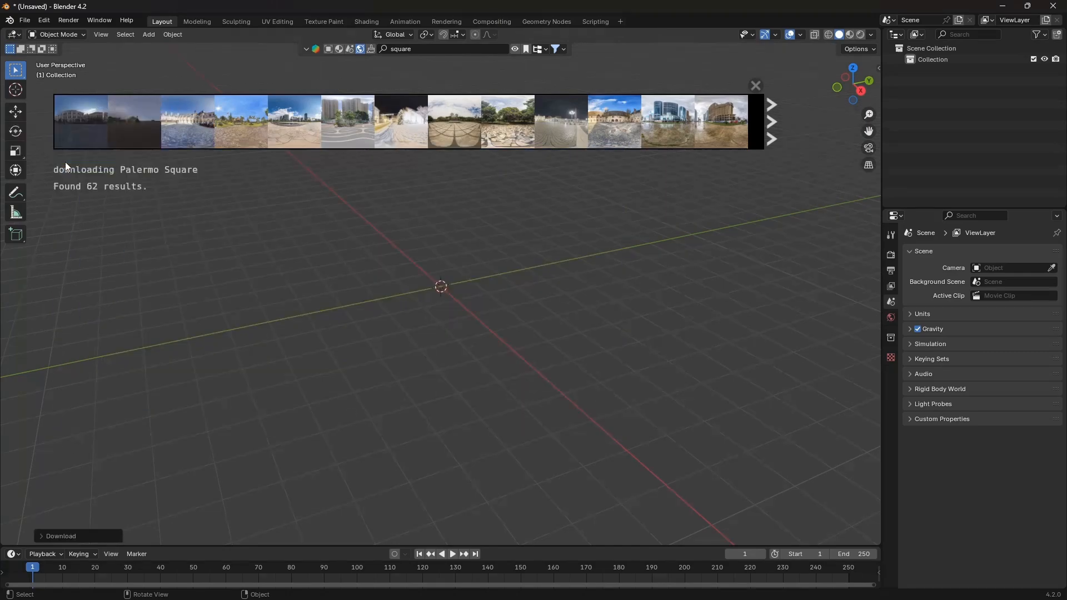
# Clear the asset browser search and close the asset browser
pyautogui.click(754, 85)
pyautogui.moveTo(564, 224)
pyautogui.mouseDown(button='middle')
pyautogui.moveTo(555, 228)
pyautogui.moveTo(558, 218)
pyautogui.mouseUp(button='middle')
pyautogui.click(450, 48)
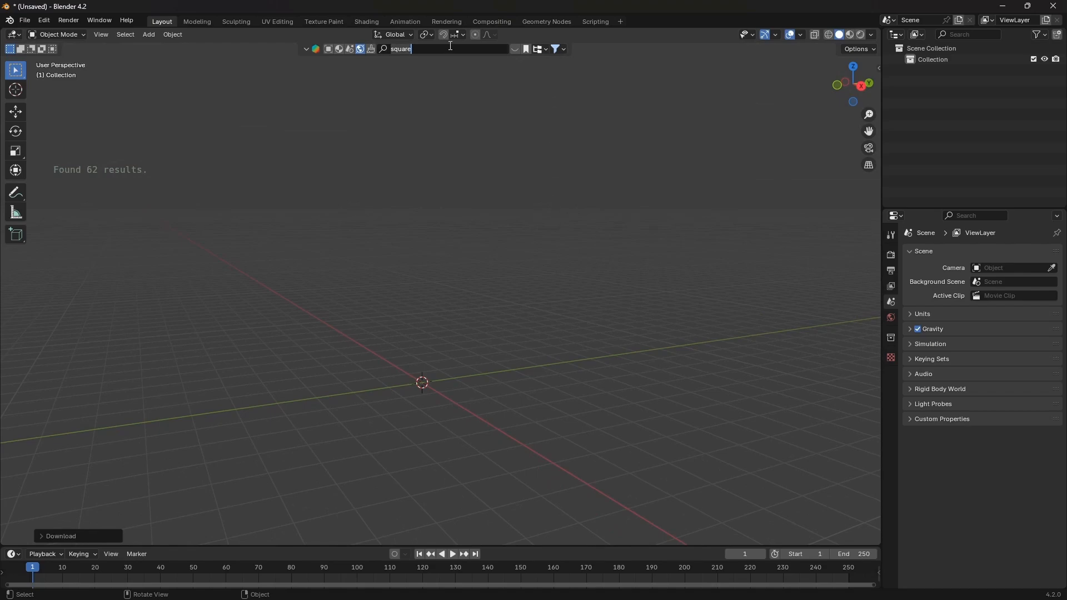
pyautogui.press('BackSpace')
pyautogui.press('Return')
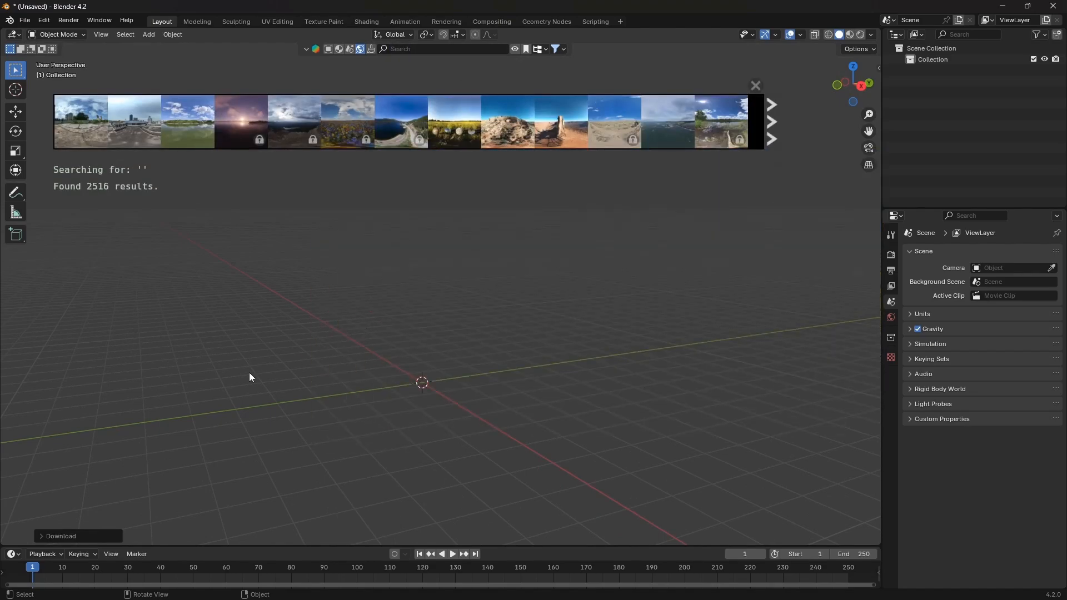
pyautogui.click(754, 85)
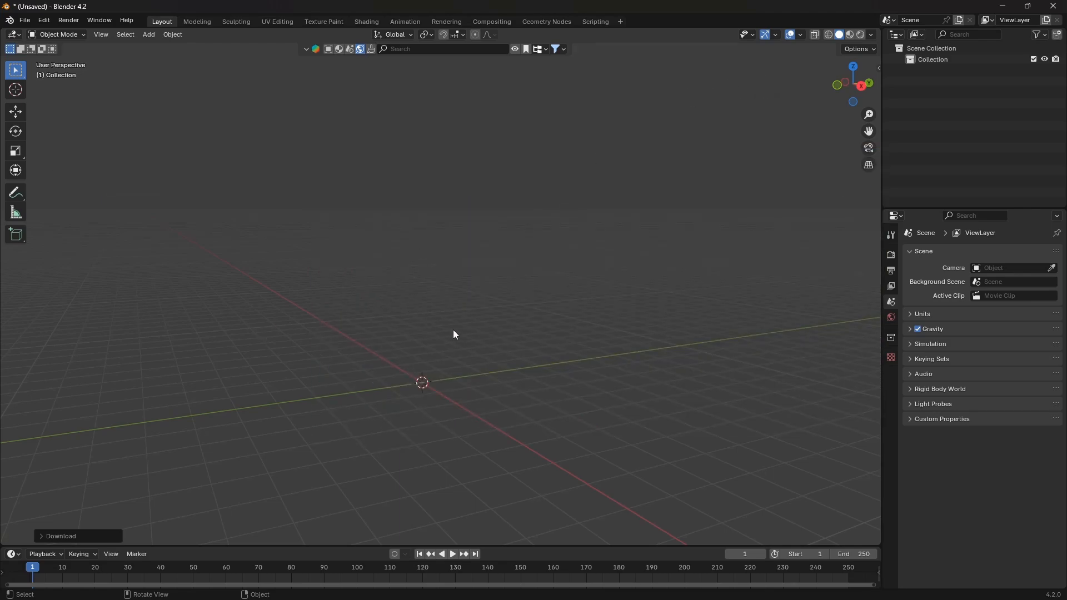
pyautogui.moveTo(456, 335)
pyautogui.mouseDown(button='middle')
pyautogui.moveTo(481, 267)
pyautogui.moveTo(460, 332)
pyautogui.mouseUp(button='middle')
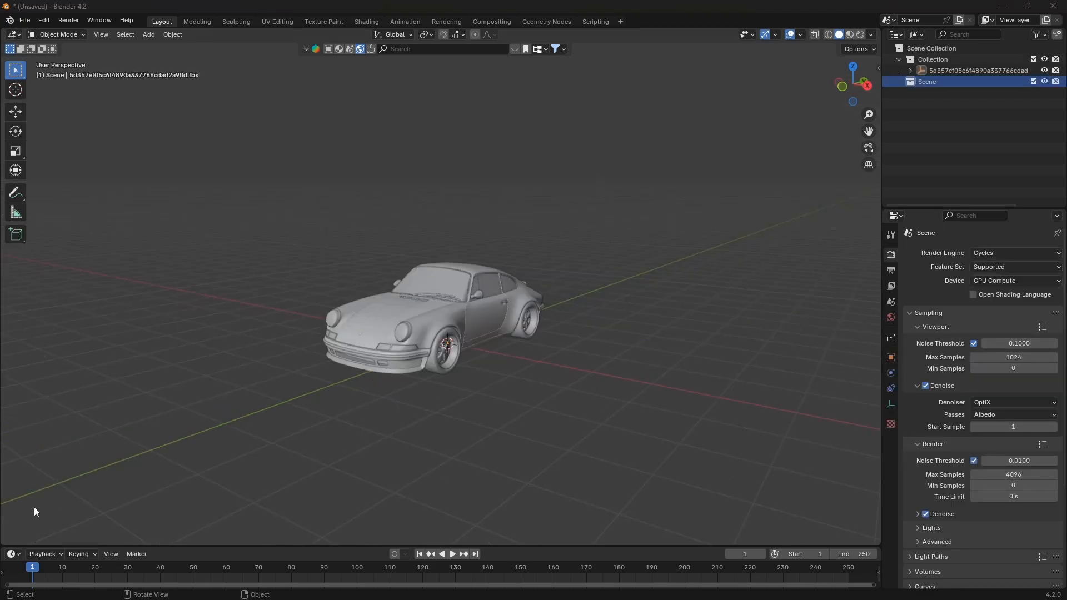
# Preview the car model under the HDRI in rendered shading, then return to solid shading
pyautogui.moveTo(244, 431); pyautogui.dragTo(276, 419, button='middle')
pyautogui.scroll(3, 451, 336)
pyautogui.moveTo(451, 335); pyautogui.dragTo(517, 304, button='middle')
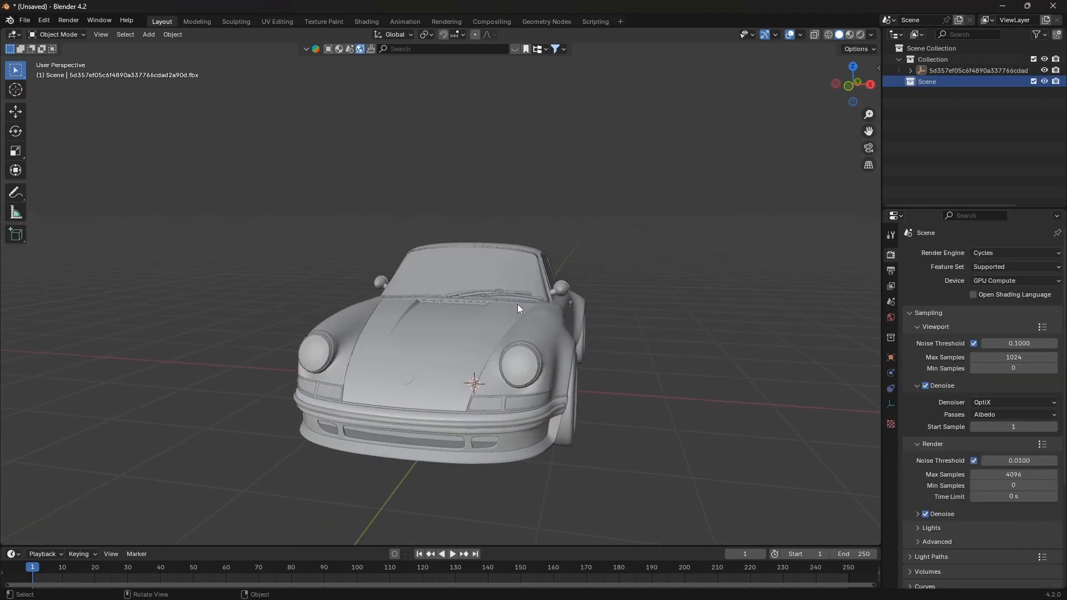
pyautogui.click(860, 34)
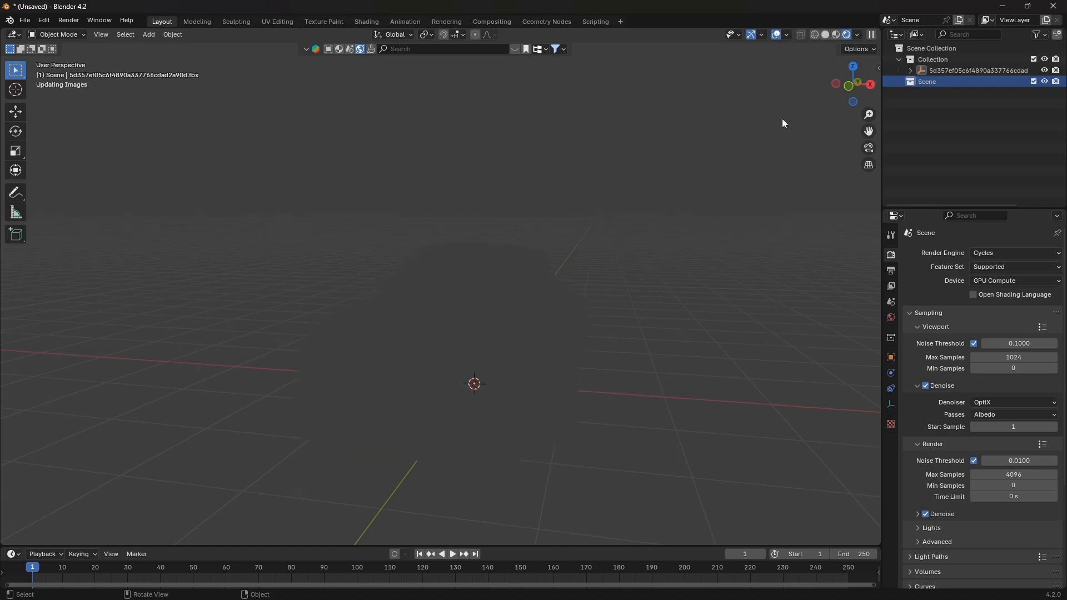
pyautogui.moveTo(621, 220); pyautogui.dragTo(505, 358, button='middle')
pyautogui.scroll(-2, 586, 235)
pyautogui.scroll(2, 533, 256)
pyautogui.scroll(-2, 514, 264)
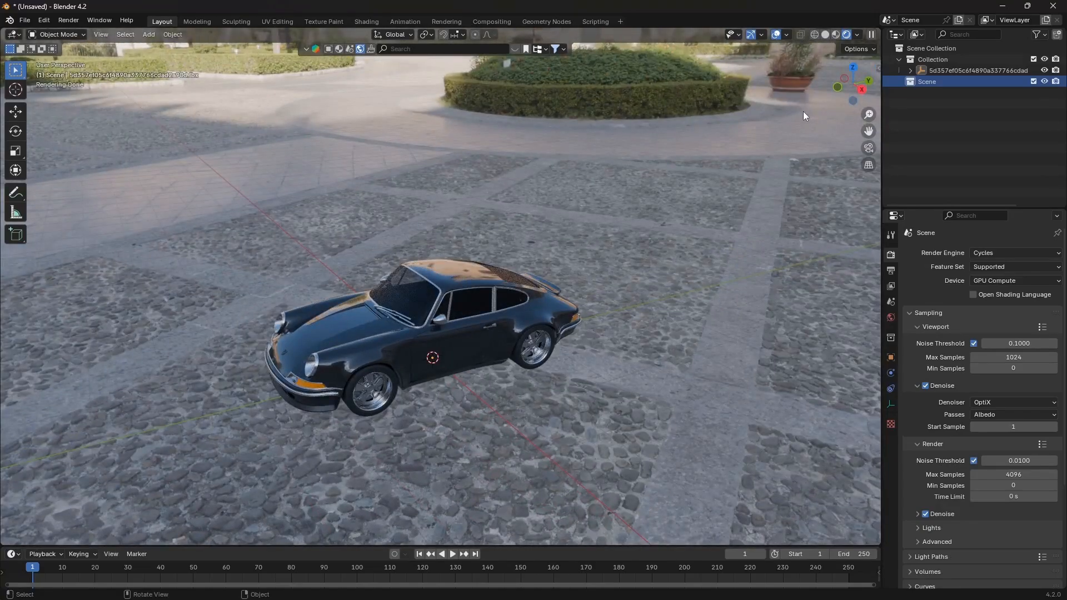
pyautogui.click(825, 35)
pyautogui.moveTo(523, 298); pyautogui.dragTo(750, 113, button='middle')
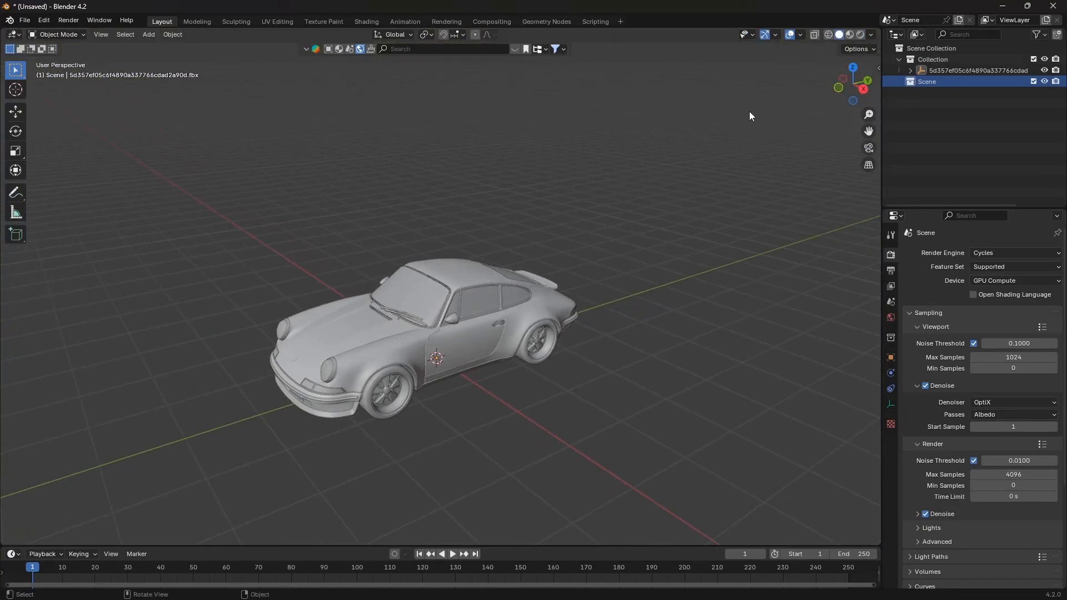
pyautogui.moveTo(722, 159); pyautogui.dragTo(725, 142, button='middle')
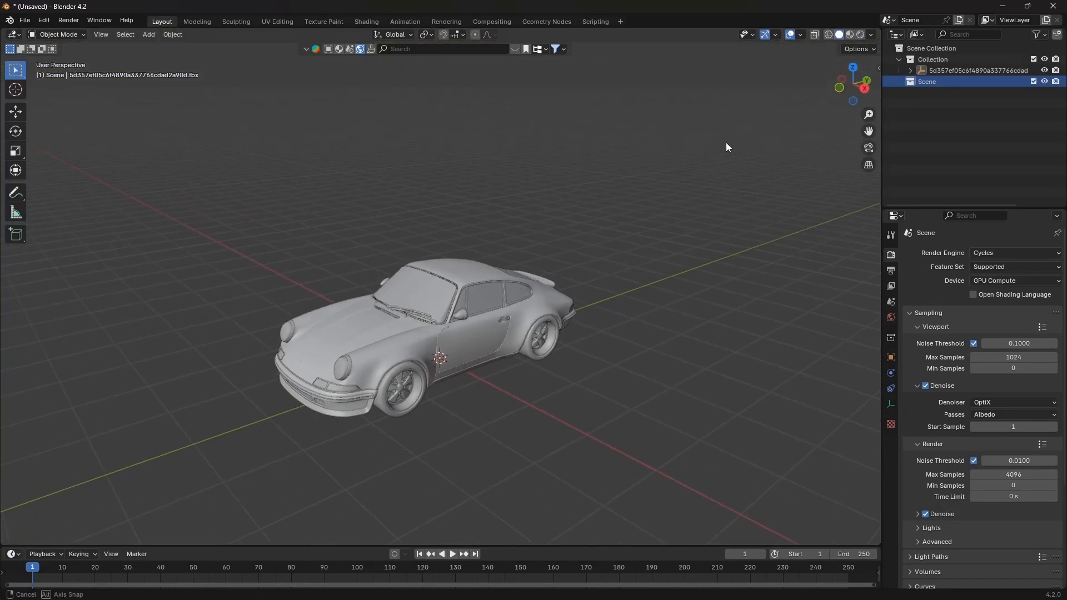
# Hide the collection containing the car model
pyautogui.click(1045, 59)
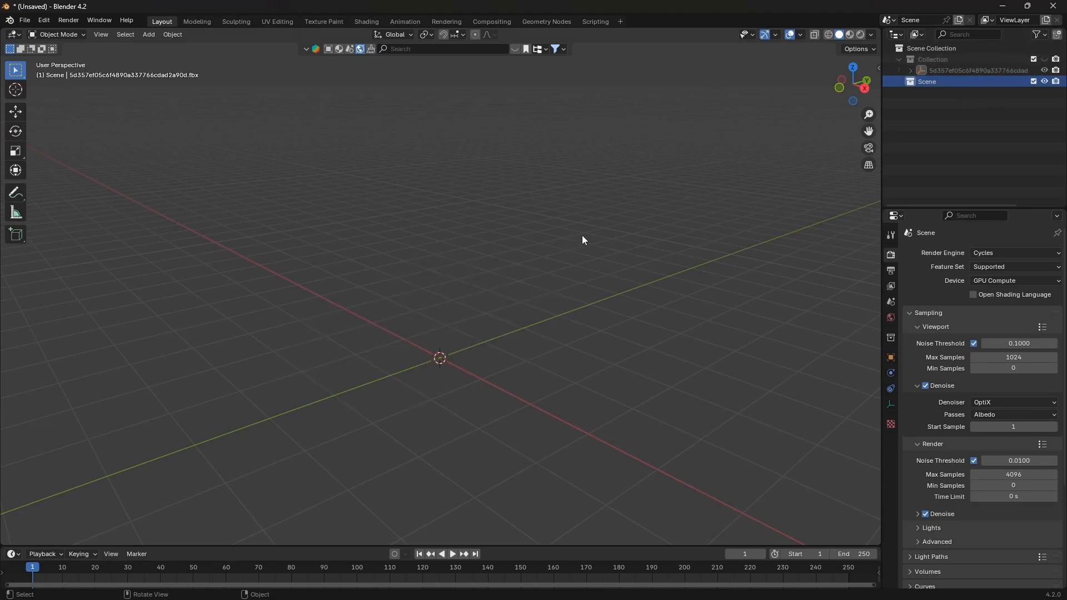
pyautogui.moveTo(583, 238); pyautogui.dragTo(470, 256, button='middle')
# Add a UV sphere mesh to the scene
pyautogui.hotkey('shift', 'a')
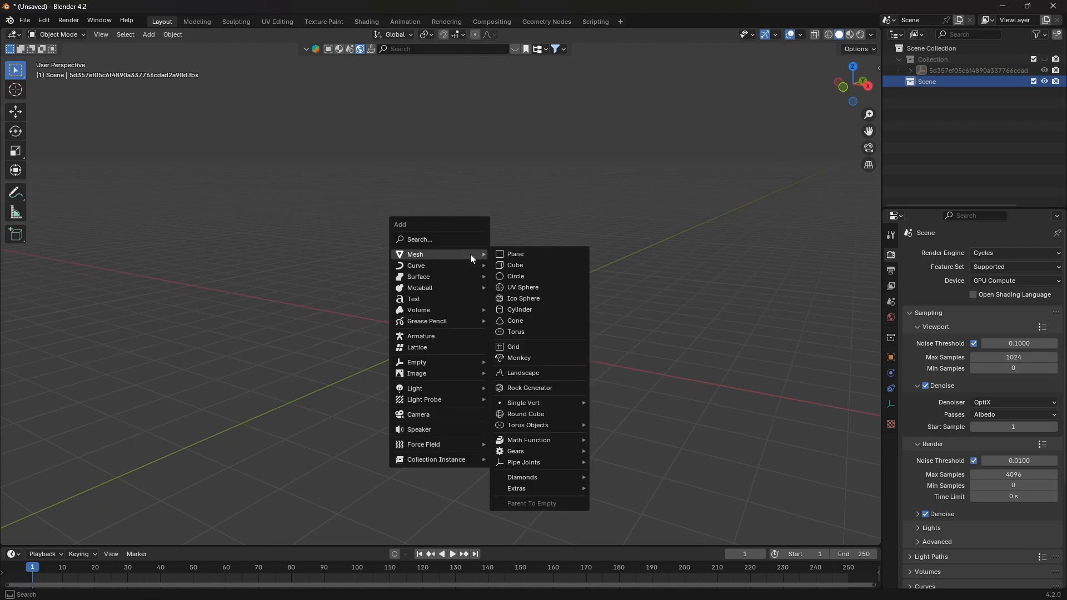
pyautogui.hotkey('shift', 'a')
pyautogui.moveTo(529, 191)
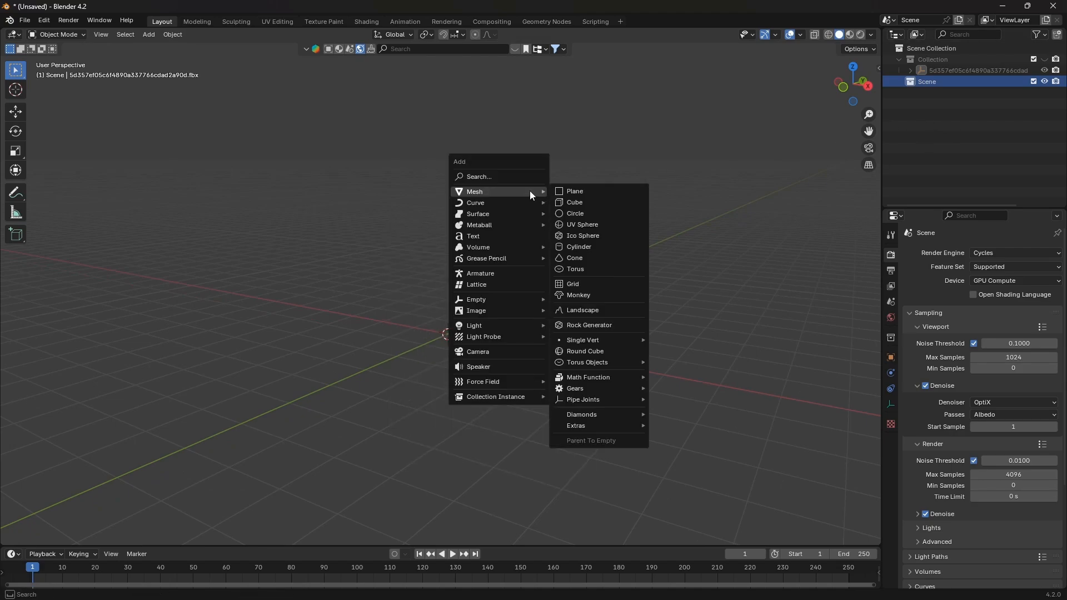
pyautogui.click(572, 222)
# In front view with X-ray, enter Edit Mode and delete the sphere's lower half vertices
pyautogui.click(840, 88)
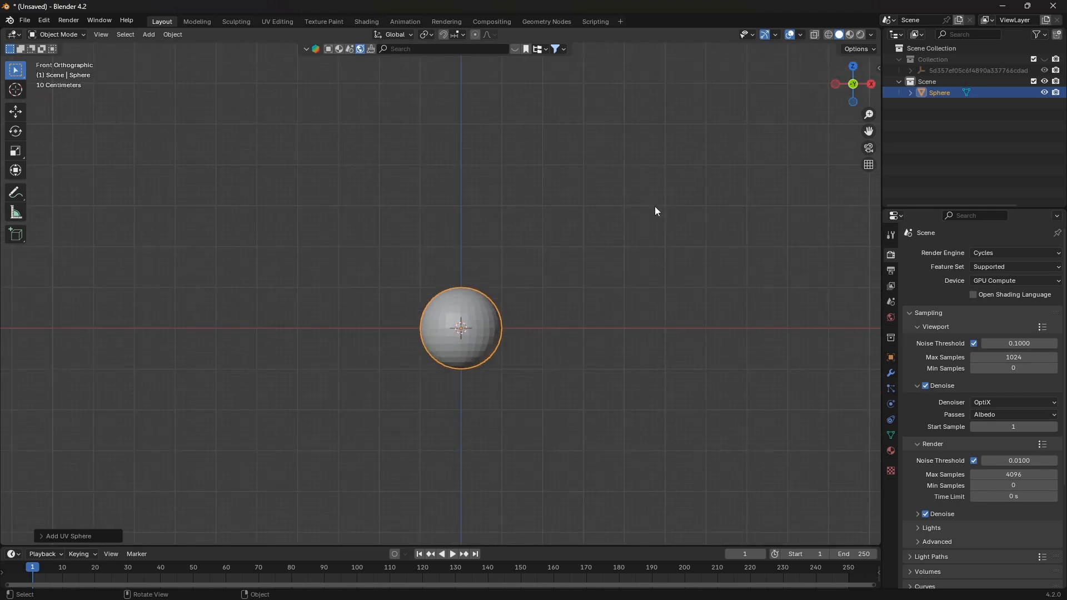
pyautogui.scroll(4, 655, 206)
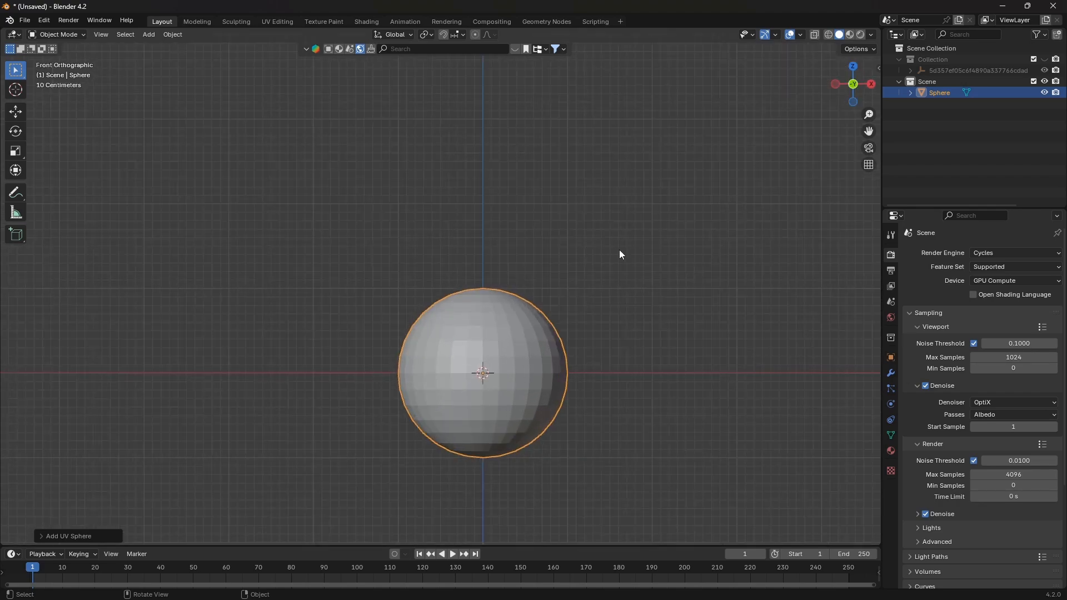
pyautogui.click(815, 35)
pyautogui.press('Tab')
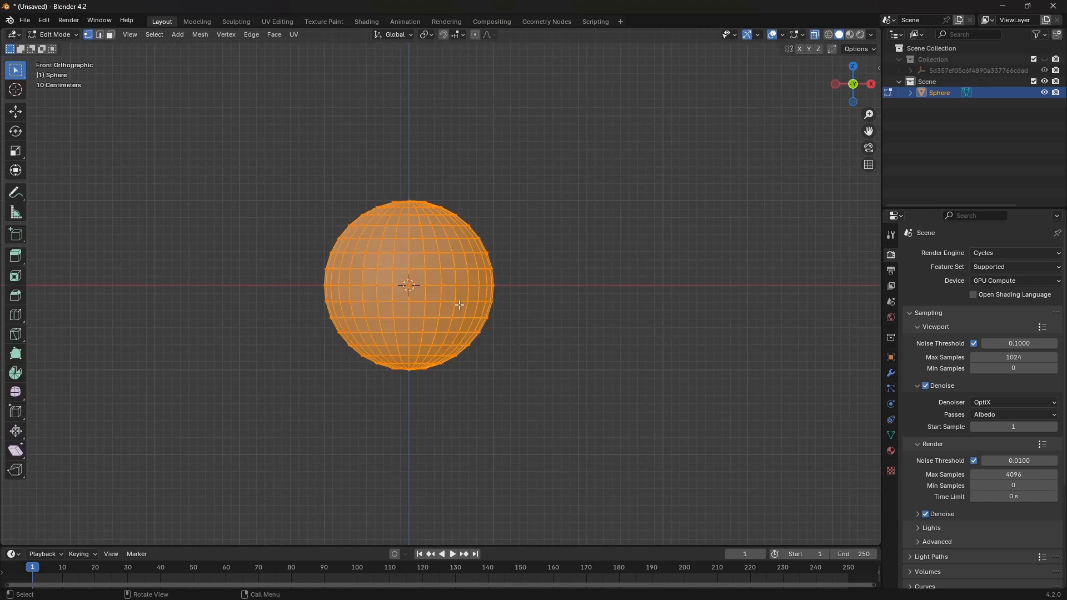
pyautogui.click(264, 298)
pyautogui.moveTo(265, 296); pyautogui.dragTo(632, 394)
pyautogui.press('x')
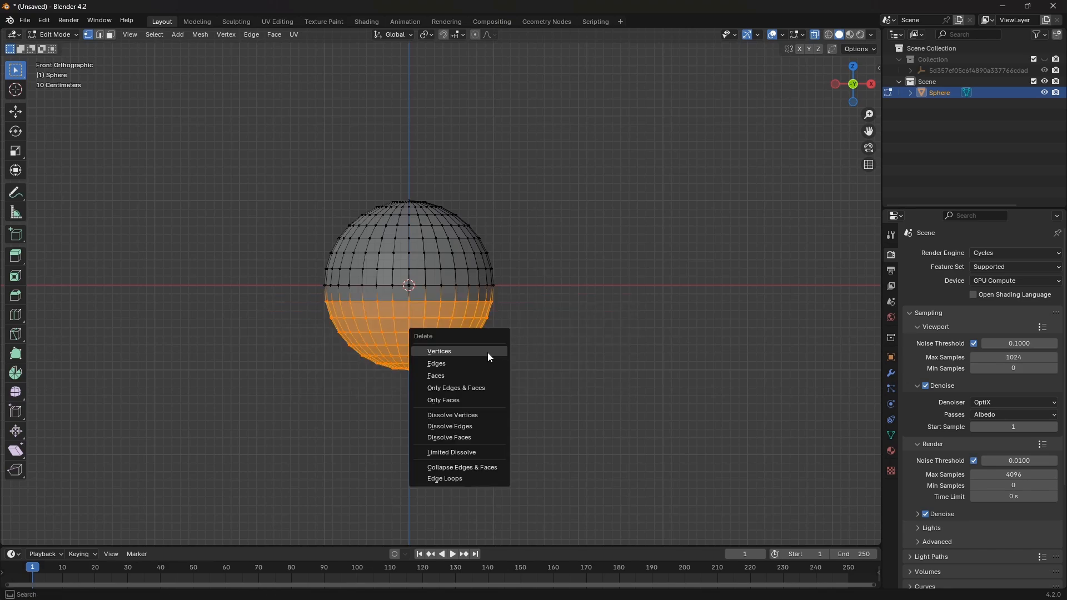
pyautogui.click(488, 352)
# Select the open bottom edge loop of the hemisphere and fill it with a face
pyautogui.moveTo(476, 345); pyautogui.dragTo(521, 326, button='middle')
pyautogui.keyDown('alt'); pyautogui.click(405, 327); pyautogui.keyUp('alt')
pyautogui.press('f')
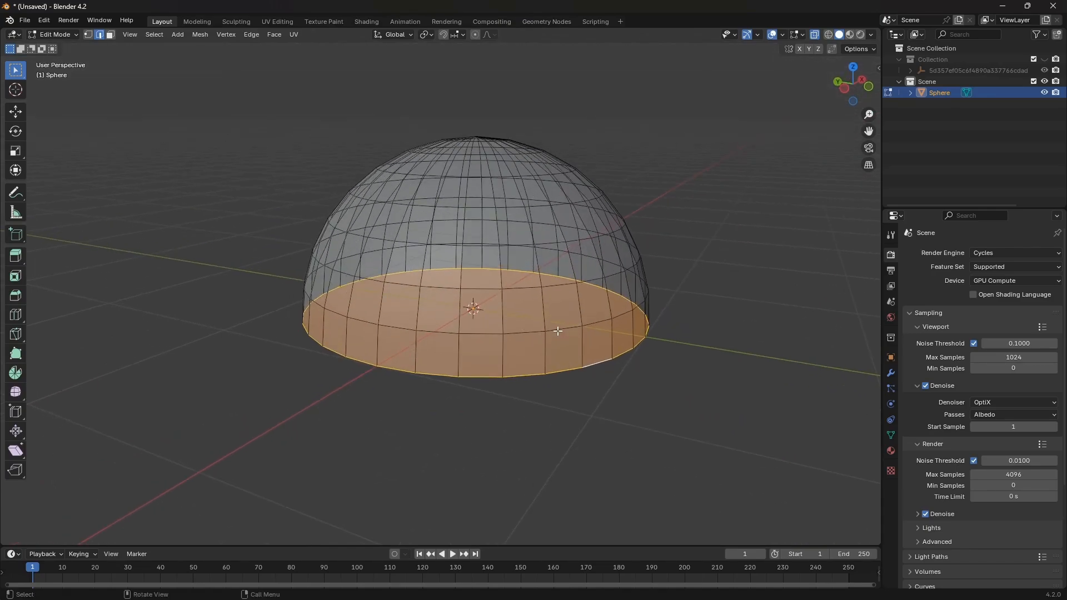
# Bevel the bottom rim edge loop with about 0.04 m offset and 4 segments
pyautogui.hotkey('ctrl', 'b')
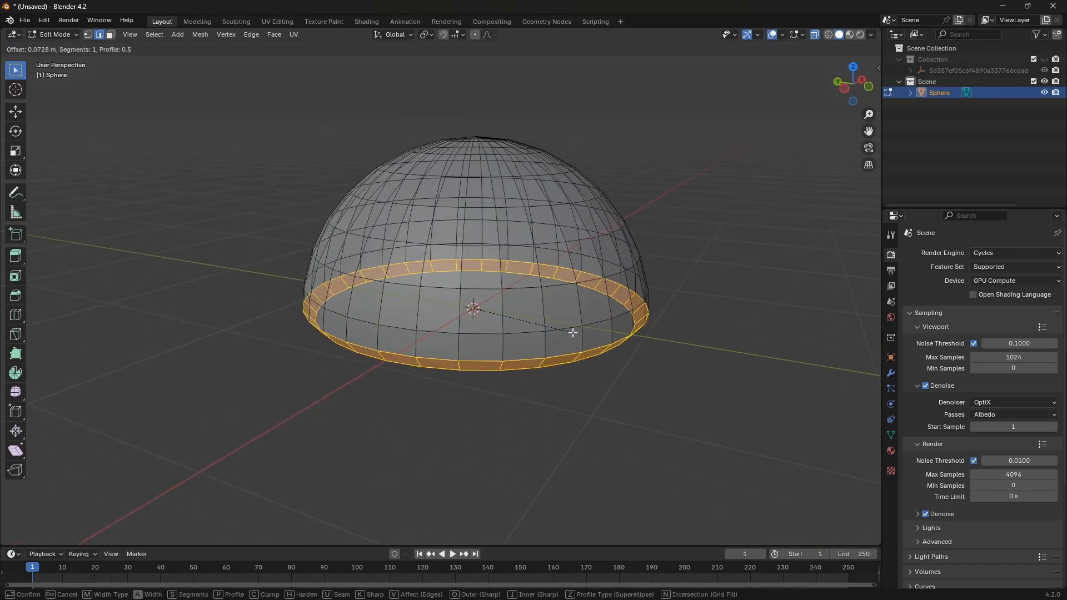
pyautogui.scroll(2, 573, 332)
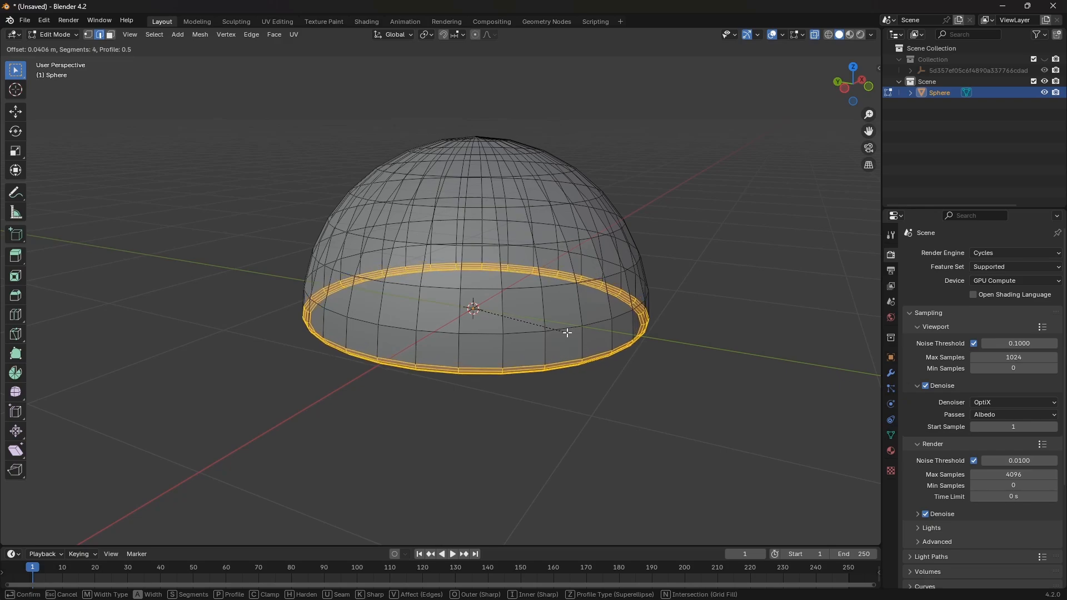
pyautogui.click(567, 332)
pyautogui.scroll(8, 538, 313)
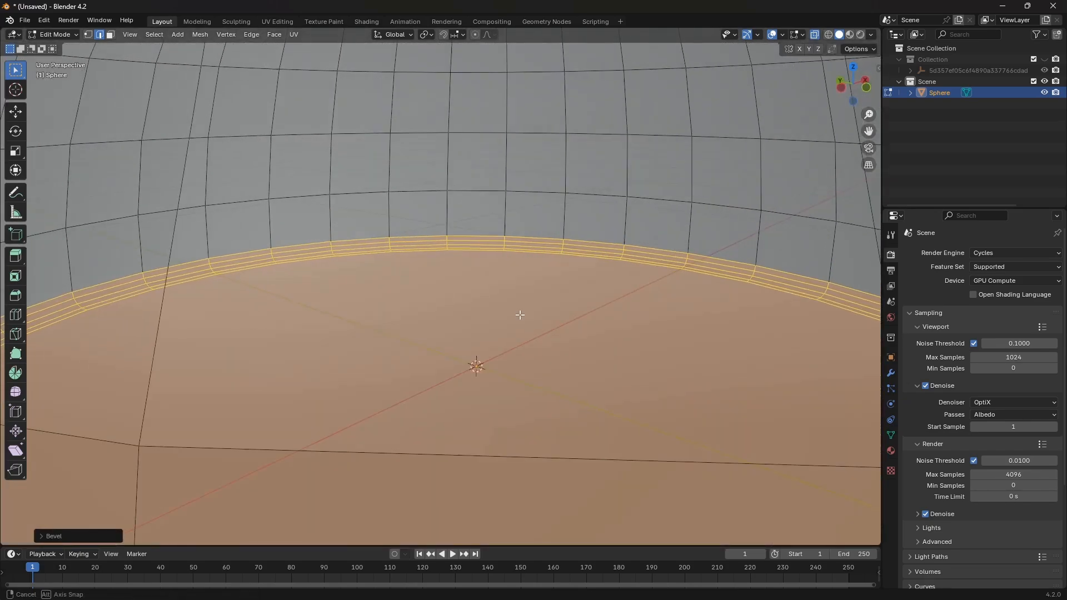
pyautogui.scroll(-8, 577, 272)
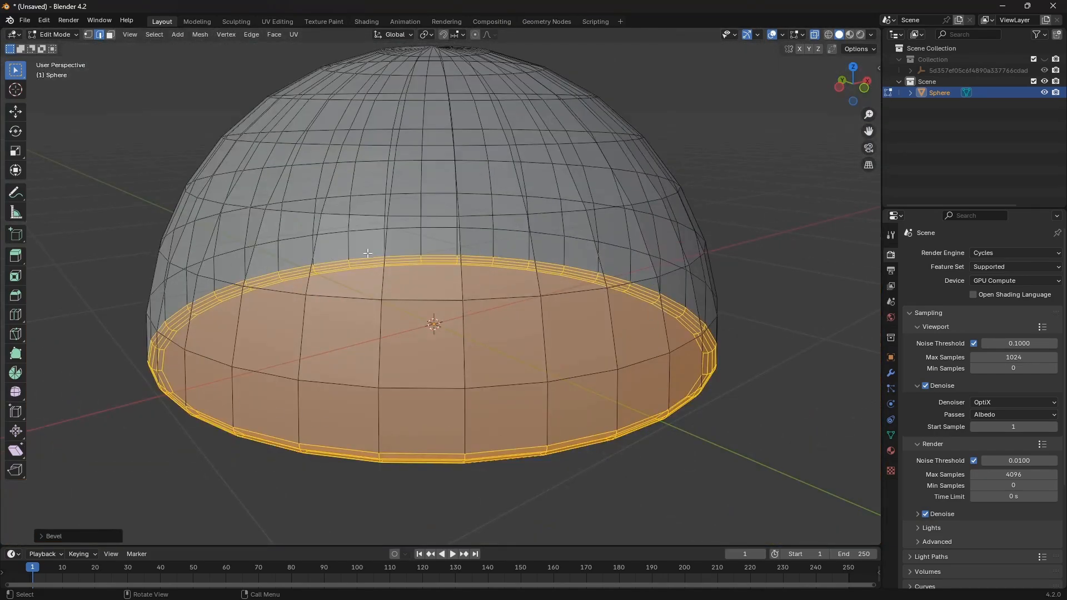
# Return to Object Mode and apply Shade Smooth to the dome
pyautogui.moveTo(733, 379); pyautogui.dragTo(714, 383, button='middle')
pyautogui.press('Tab')
pyautogui.moveTo(579, 325); pyautogui.dragTo(472, 276, button='middle')
pyautogui.rightClick(532, 305)
pyautogui.click(527, 309)
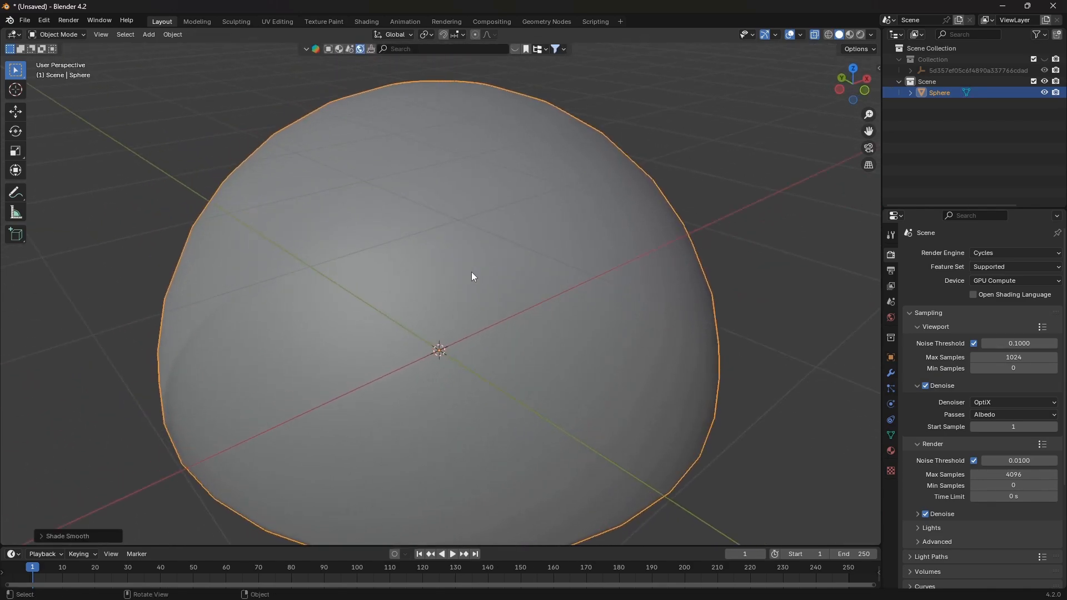
# Switch to the Shading workspace and create a new material for the dome
pyautogui.click(365, 22)
pyautogui.scroll(5, 532, 234)
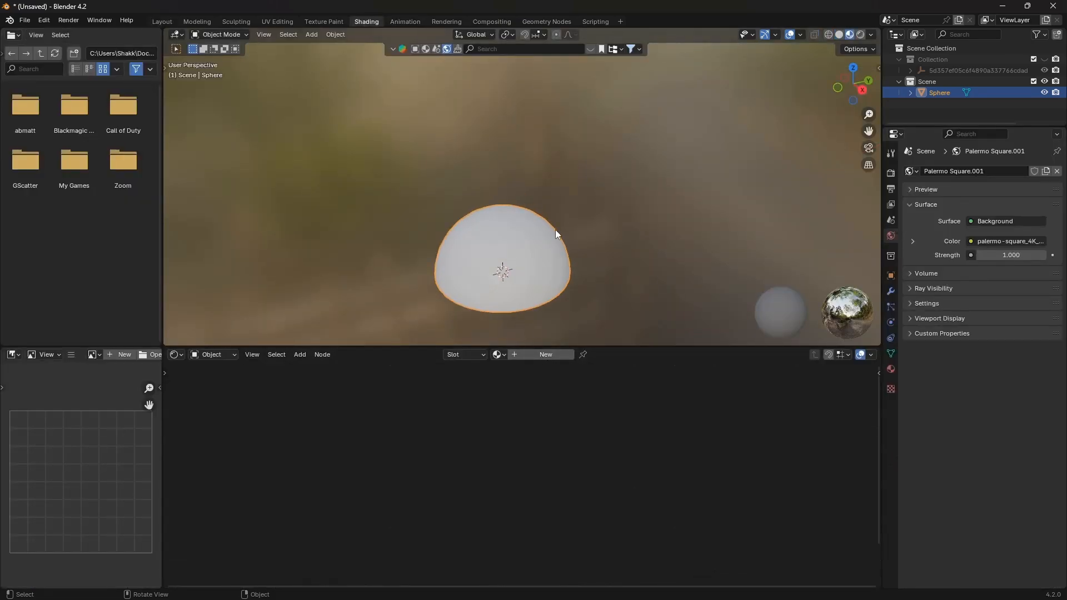
pyautogui.scroll(3, 555, 229)
pyautogui.click(523, 354)
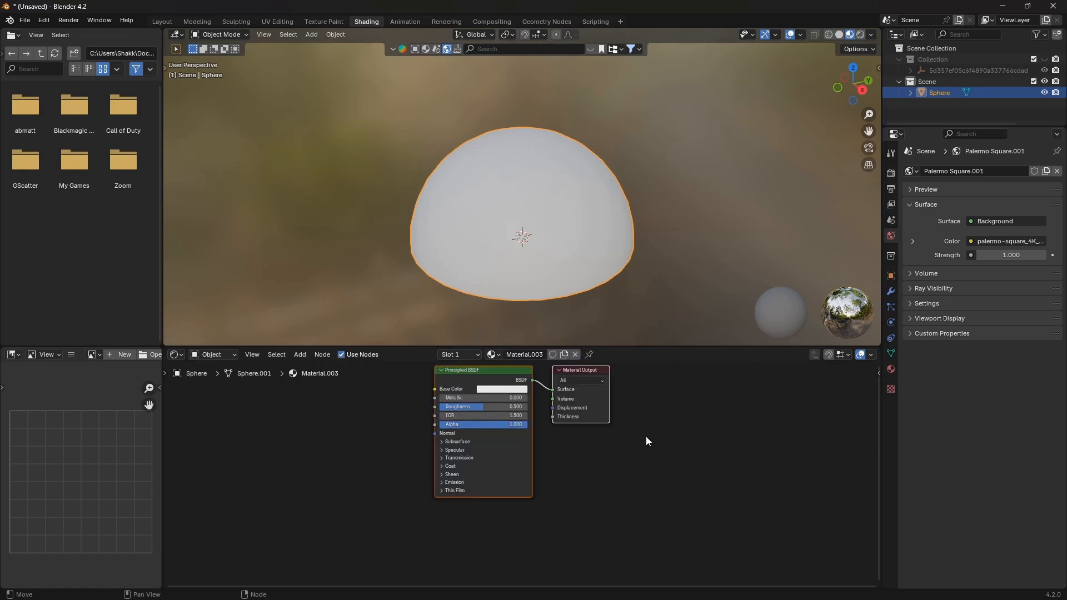
# Delete the Principled BSDF node from the material's node tree
pyautogui.scroll(-2, 644, 436)
pyautogui.moveTo(617, 426); pyautogui.dragTo(681, 453, button='middle')
pyautogui.click(549, 421)
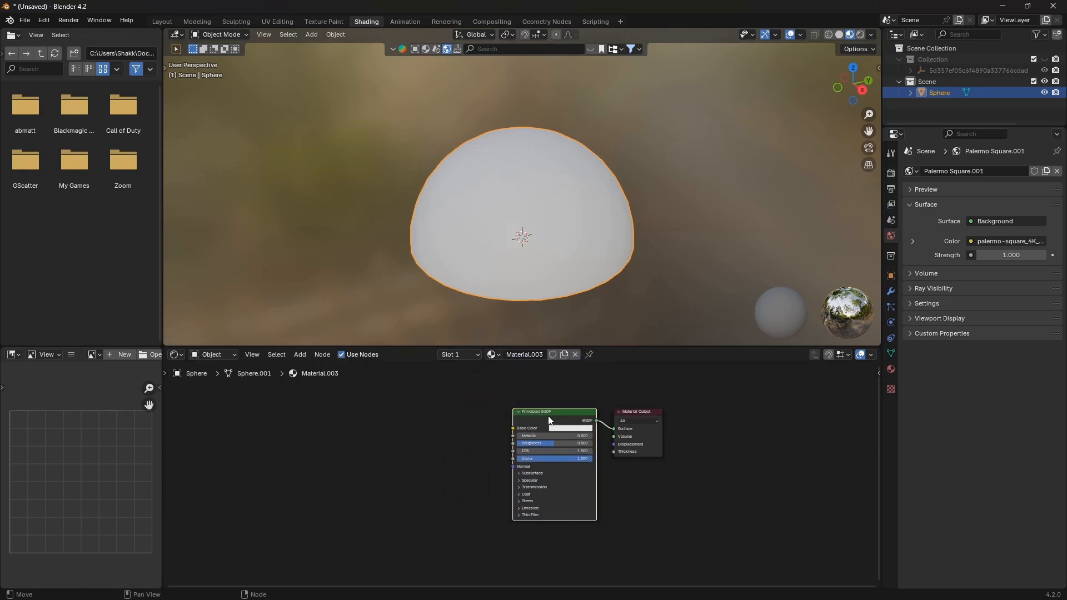
pyautogui.press('x')
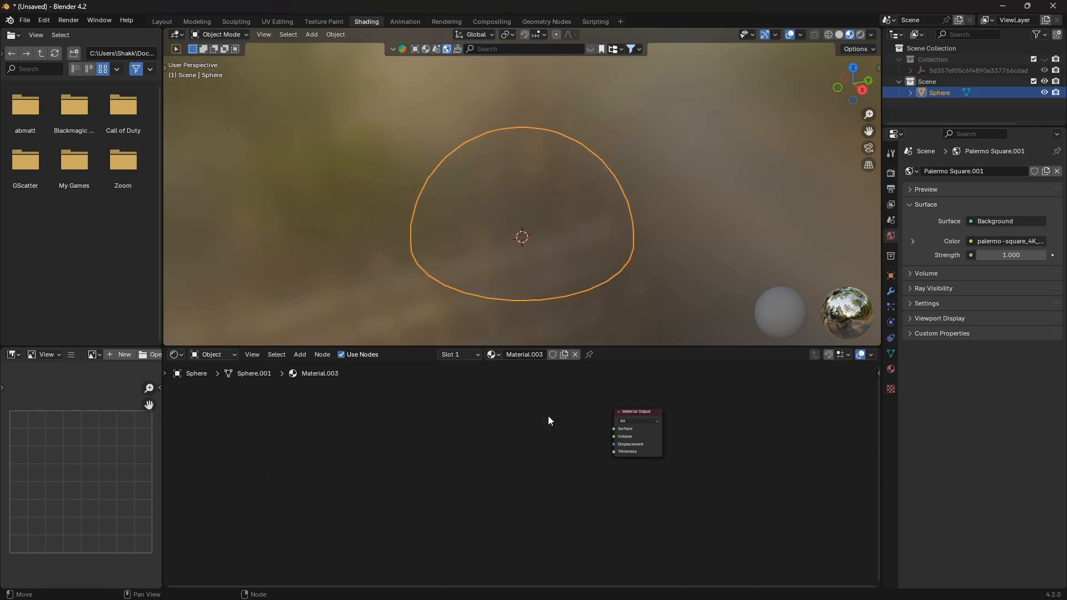
# Add an Emission shader node to the node editor
pyautogui.hotkey('shift', 'a')
pyautogui.write('emi')
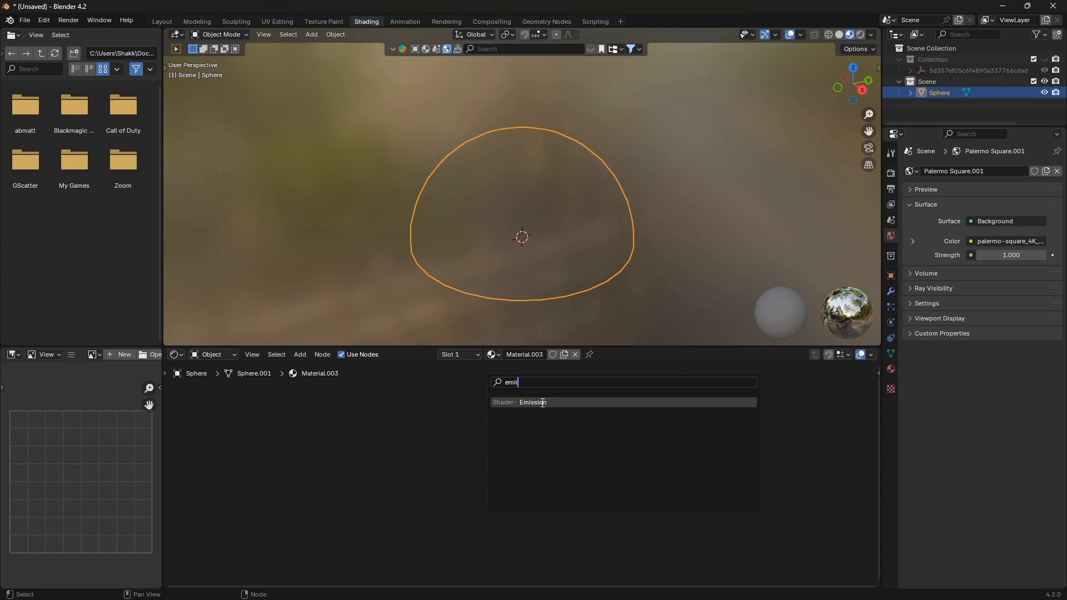
pyautogui.click(543, 402)
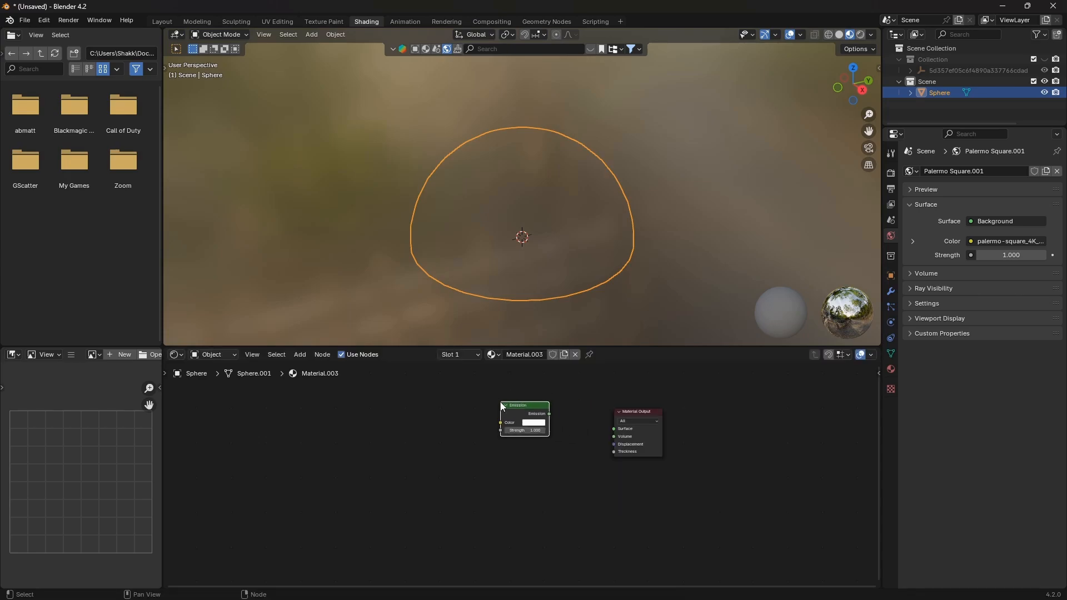
pyautogui.click(540, 409)
# Add a Diffuse BSDF shader node below the Emission node
pyautogui.hotkey('shift', 'a')
pyautogui.write('di')
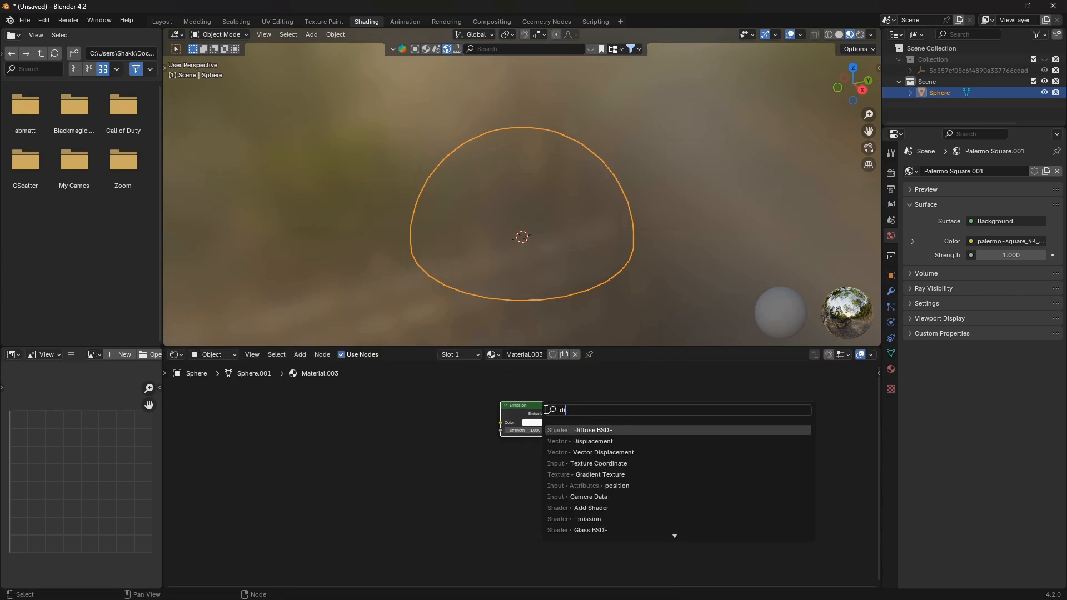
pyautogui.click(631, 427)
pyautogui.click(499, 453)
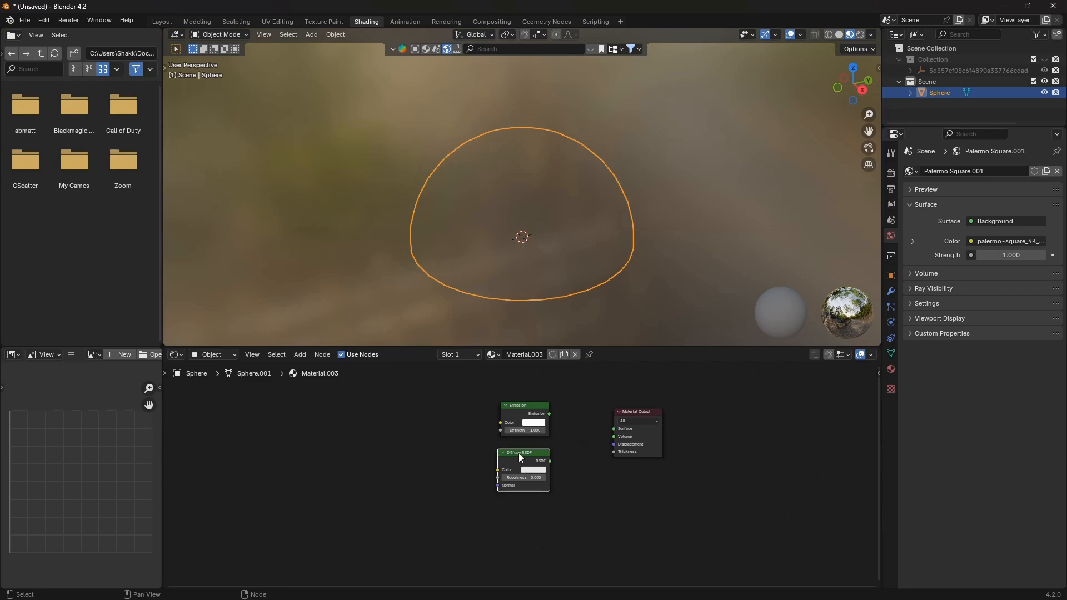
# Rearrange the Emission and Diffuse nodes and add a Mix Shader node beside them
pyautogui.moveTo(521, 457); pyautogui.dragTo(478, 457)
pyautogui.moveTo(529, 408); pyautogui.dragTo(482, 412)
pyautogui.hotkey('shift', 'a')
pyautogui.click(560, 386)
pyautogui.write('mix')
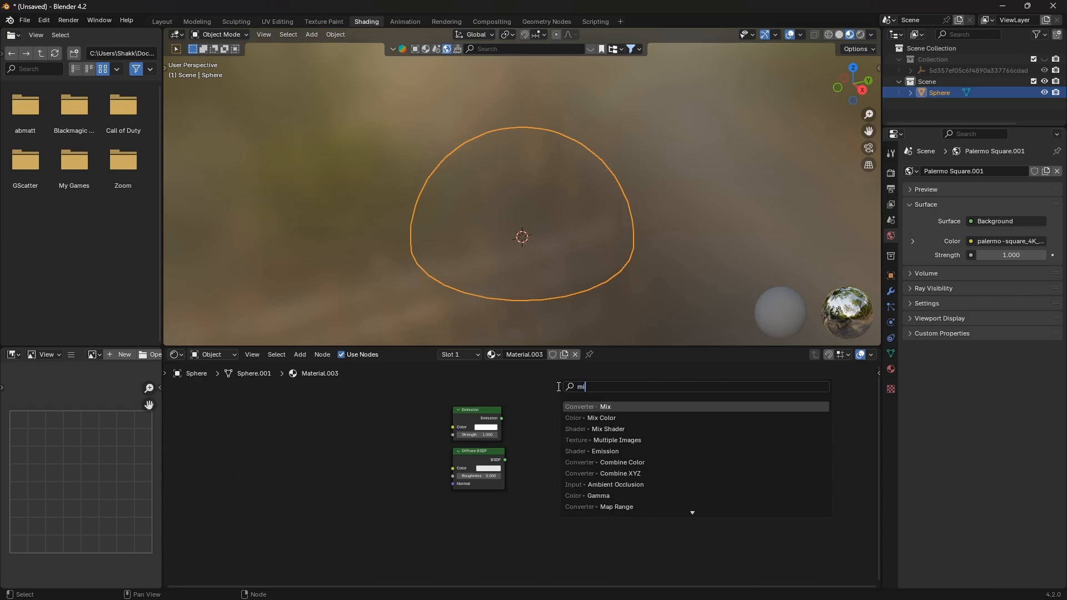
pyautogui.click(597, 429)
pyautogui.click(529, 425)
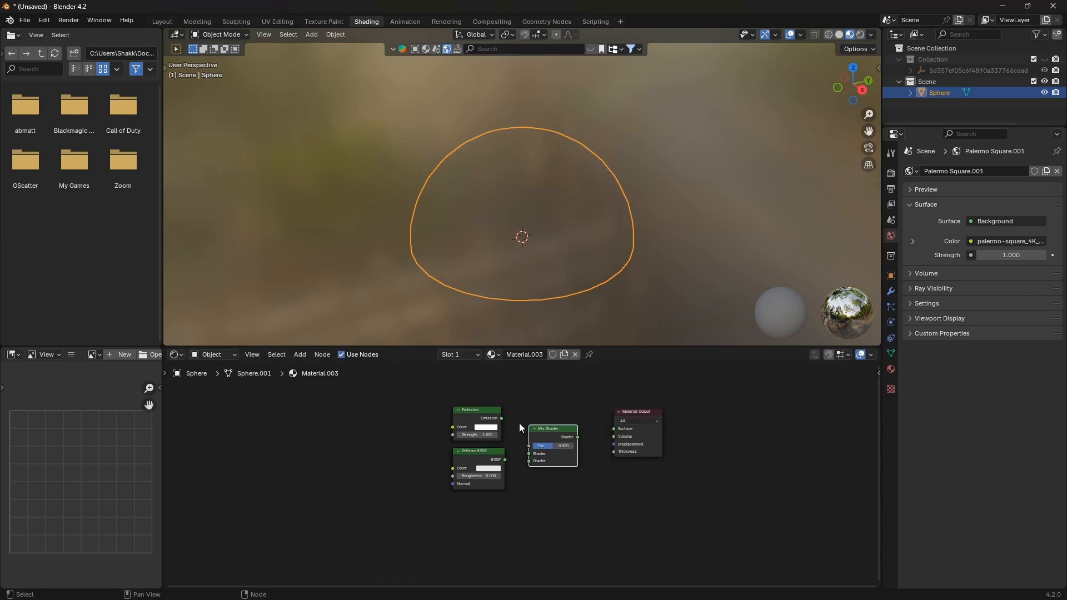
# Wire the Emission and Diffuse BSDF into the Mix Shader and the Mix Shader into the Material Output Surface
pyautogui.moveTo(502, 418); pyautogui.dragTo(529, 461)
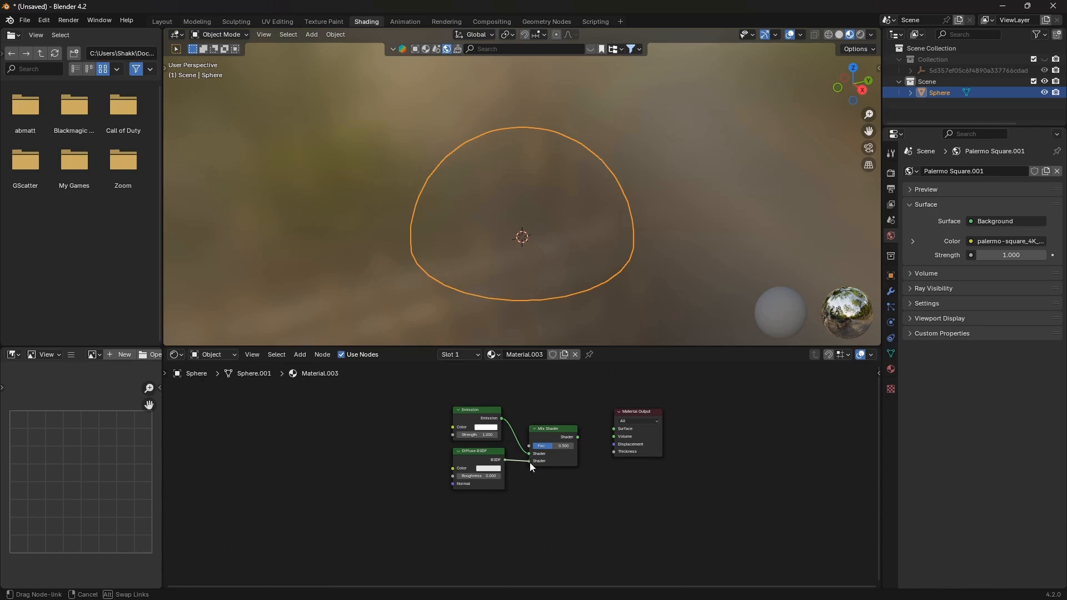
pyautogui.moveTo(578, 438); pyautogui.dragTo(612, 428)
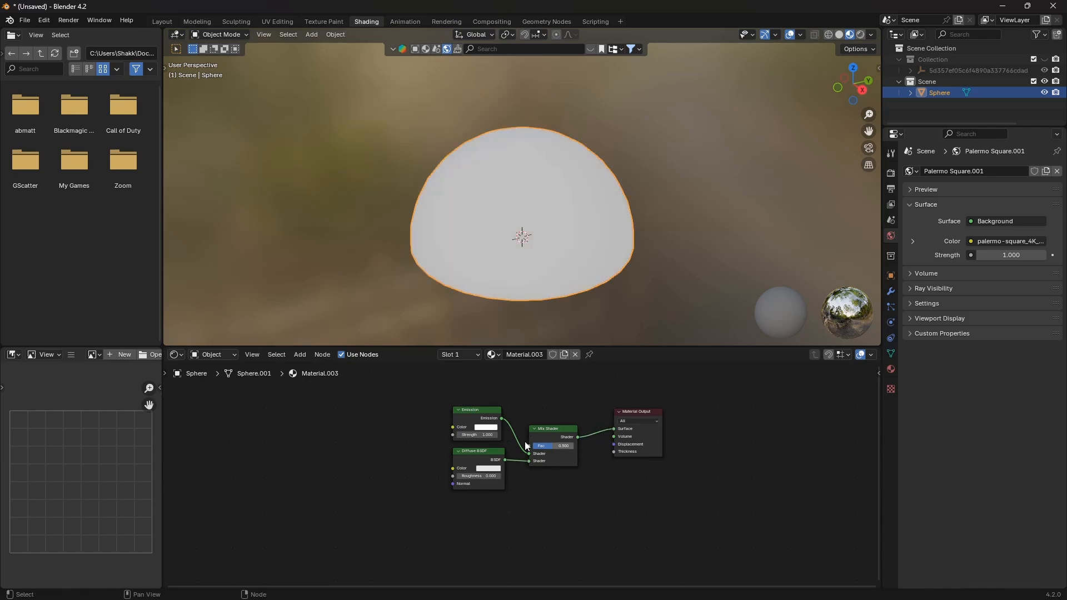
# Add an Environment Texture node to the left of the shader nodes
pyautogui.moveTo(482, 415); pyautogui.dragTo(517, 416, button='middle')
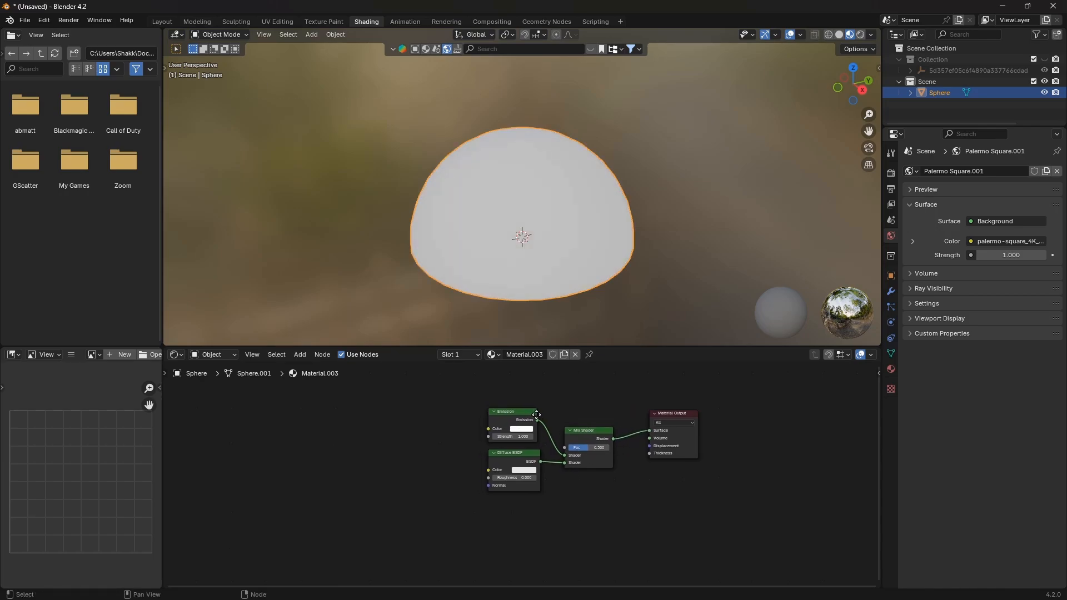
pyautogui.hotkey('shift', 'a')
pyautogui.click(395, 407)
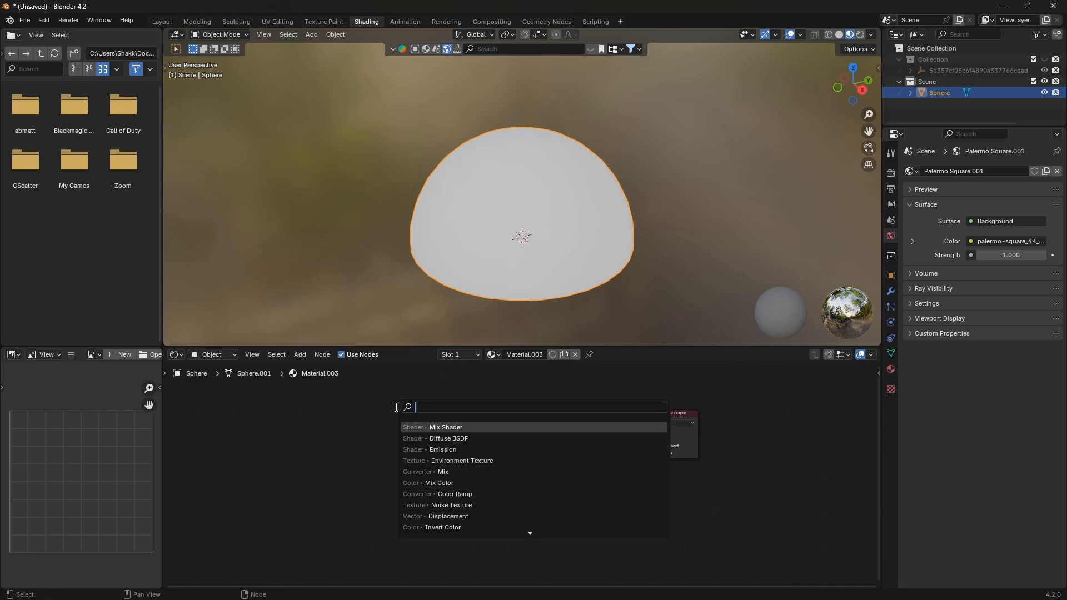
pyautogui.write('envi')
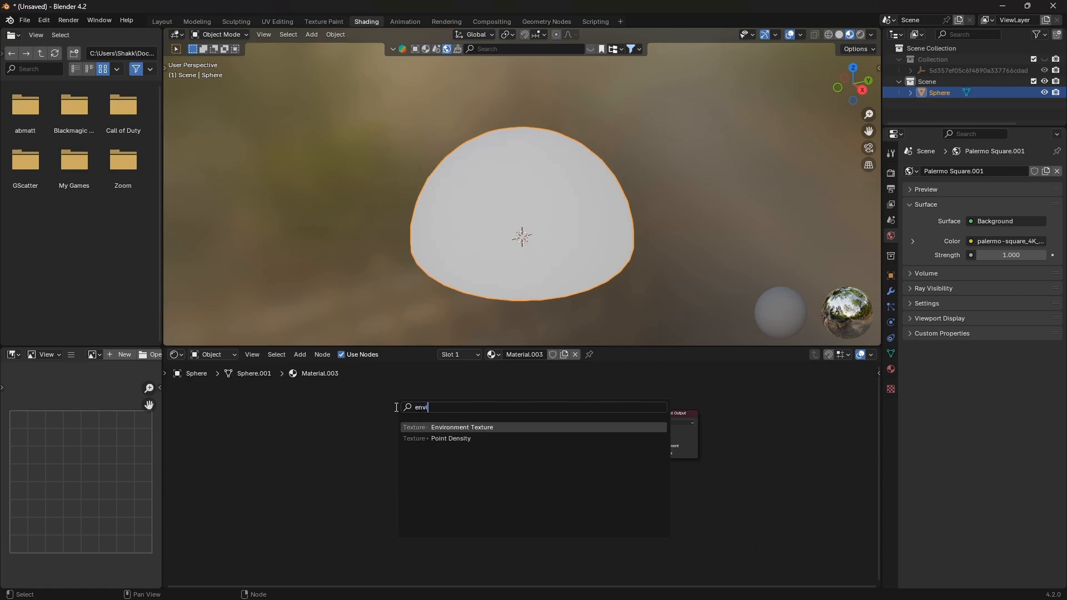
pyautogui.click(539, 427)
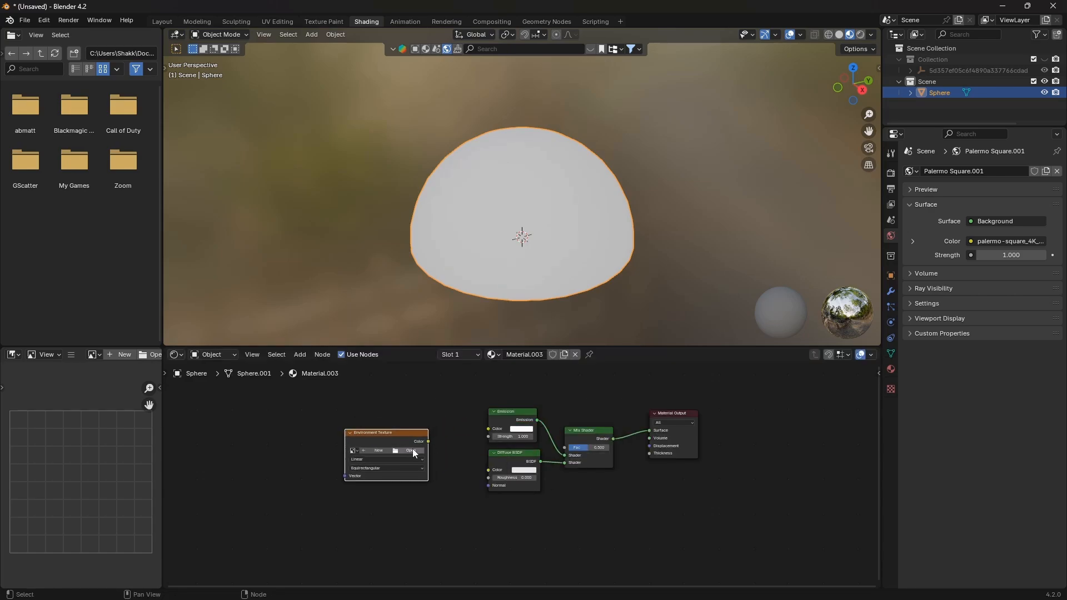
# Open the palermo_square_4k.exr image from Downloads in the Environment Texture node
pyautogui.click(413, 450)
pyautogui.click(294, 282)
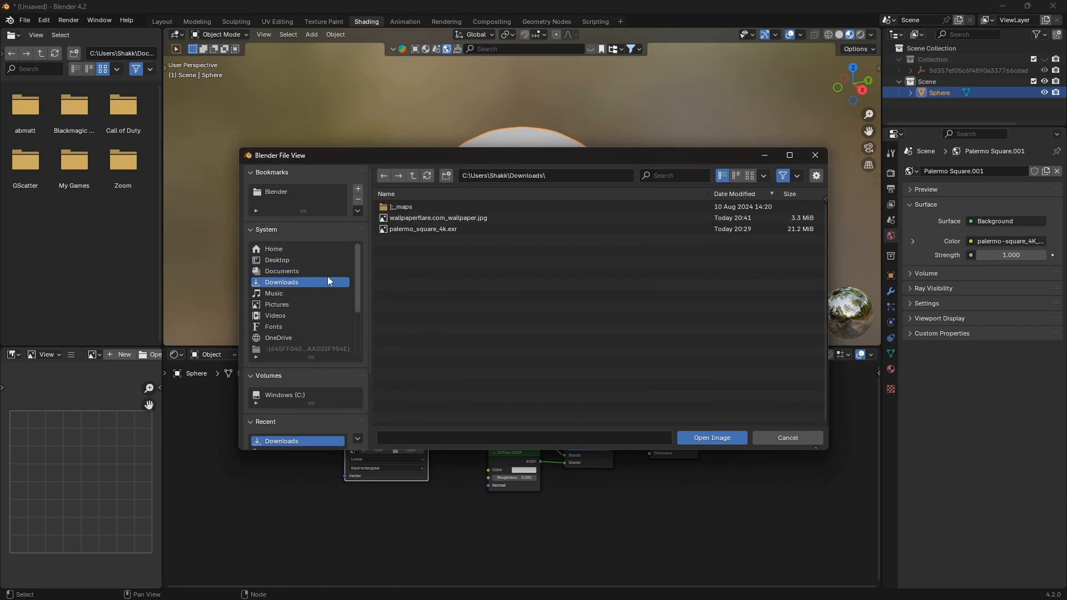
pyautogui.doubleClick(441, 228)
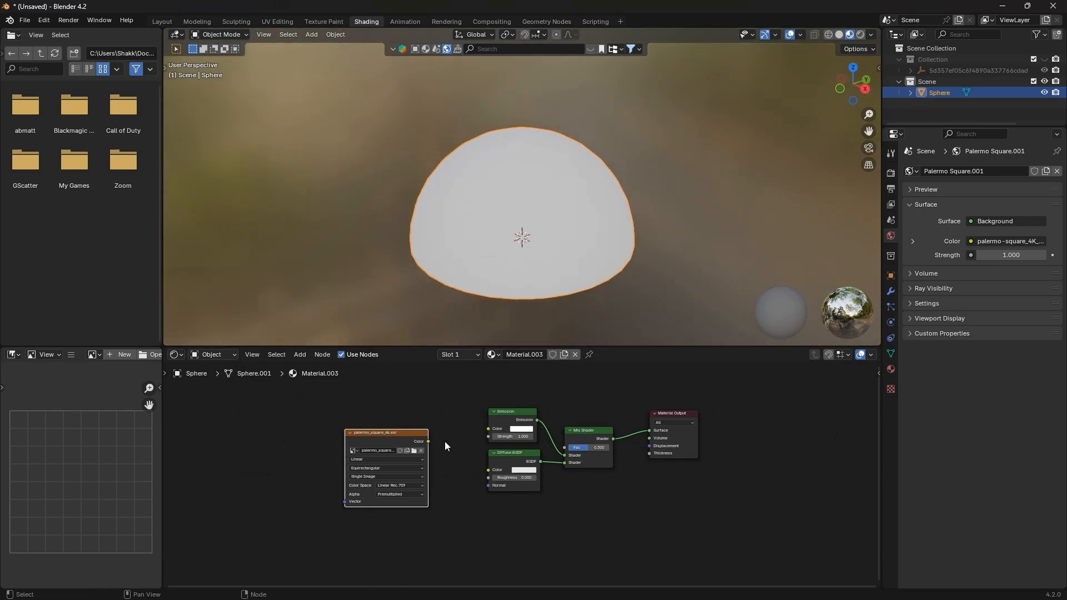
# Connect the Environment Texture's Color output to both the Emission and Diffuse BSDF Color inputs
pyautogui.moveTo(429, 441); pyautogui.dragTo(489, 469)
pyautogui.moveTo(429, 407); pyautogui.dragTo(437, 397, button='middle')
pyautogui.scroll(2, 521, 229)
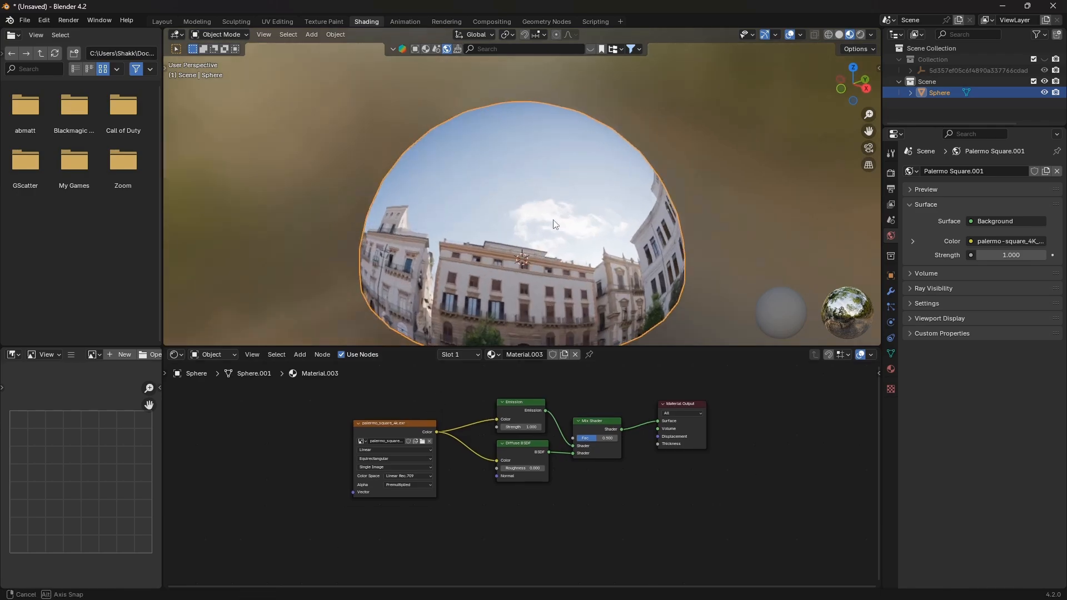
# Scale the dome up by a factor of 4
pyautogui.moveTo(521, 229); pyautogui.dragTo(569, 207, button='middle')
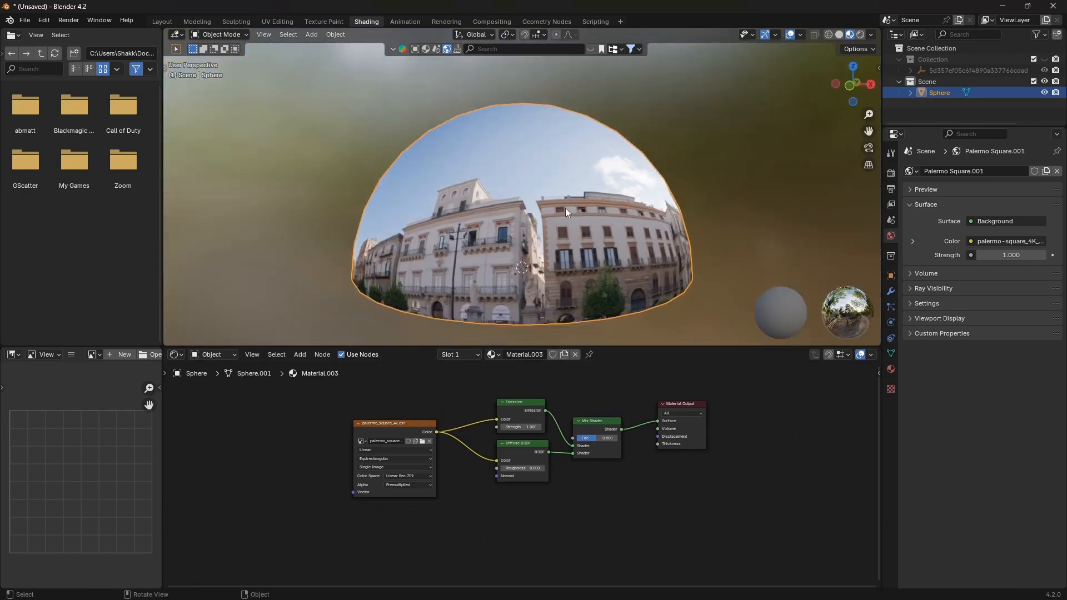
pyautogui.write('s4')
pyautogui.press('Return')
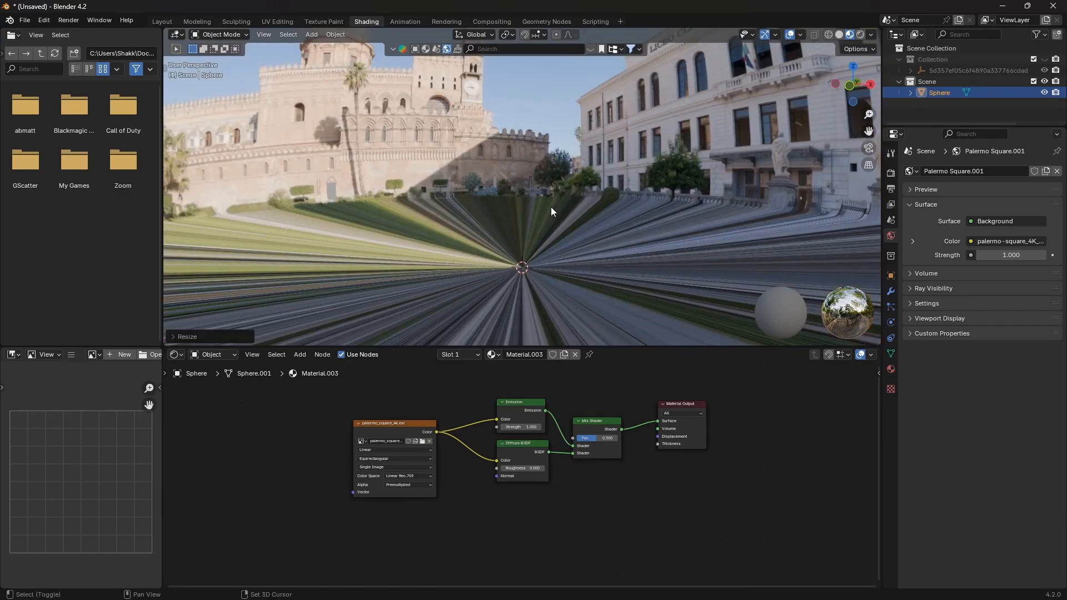
# Add Texture Coordinate and Mapping nodes to the Environment Texture node with Node Wrangler
pyautogui.moveTo(551, 206); pyautogui.dragTo(552, 233, button='middle')
pyautogui.scroll(-2, 551, 209)
pyautogui.scroll(3, 551, 208)
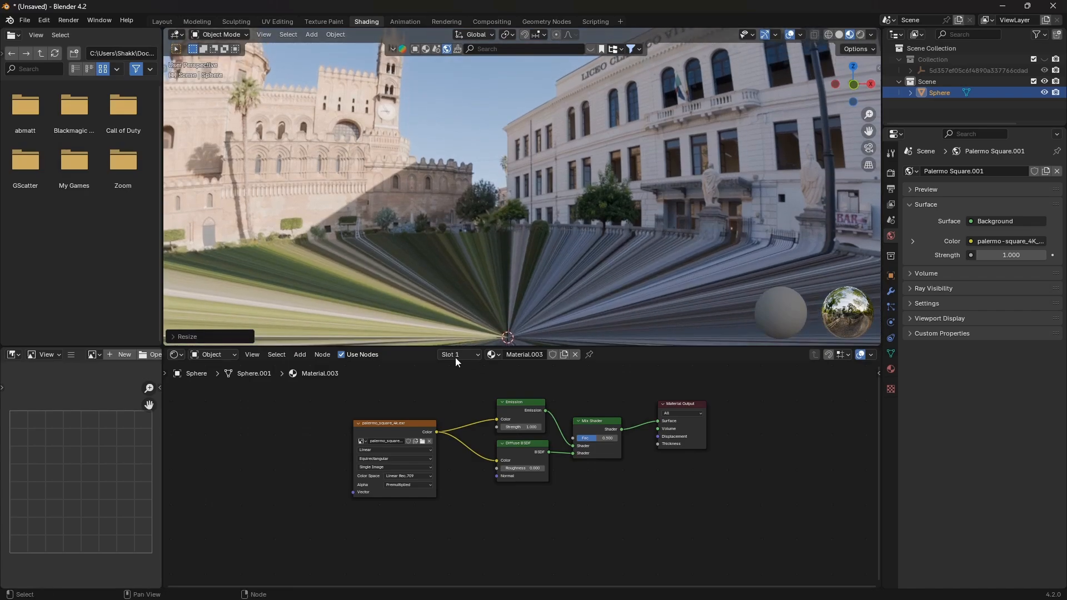
pyautogui.moveTo(491, 253); pyautogui.dragTo(508, 271, button='middle')
pyautogui.click(394, 428)
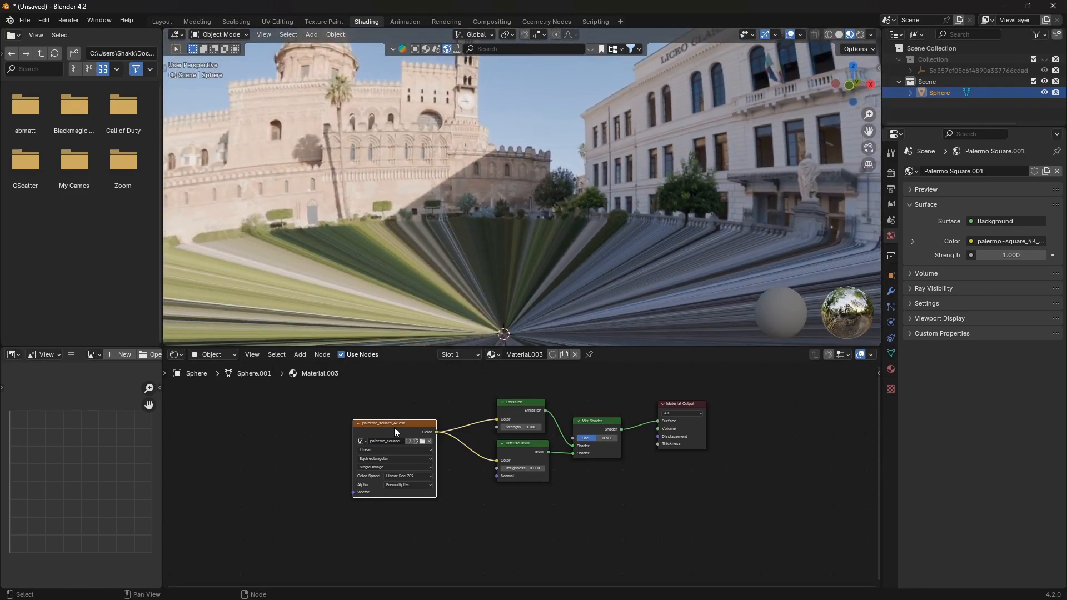
pyautogui.press('g')
pyautogui.click(402, 421)
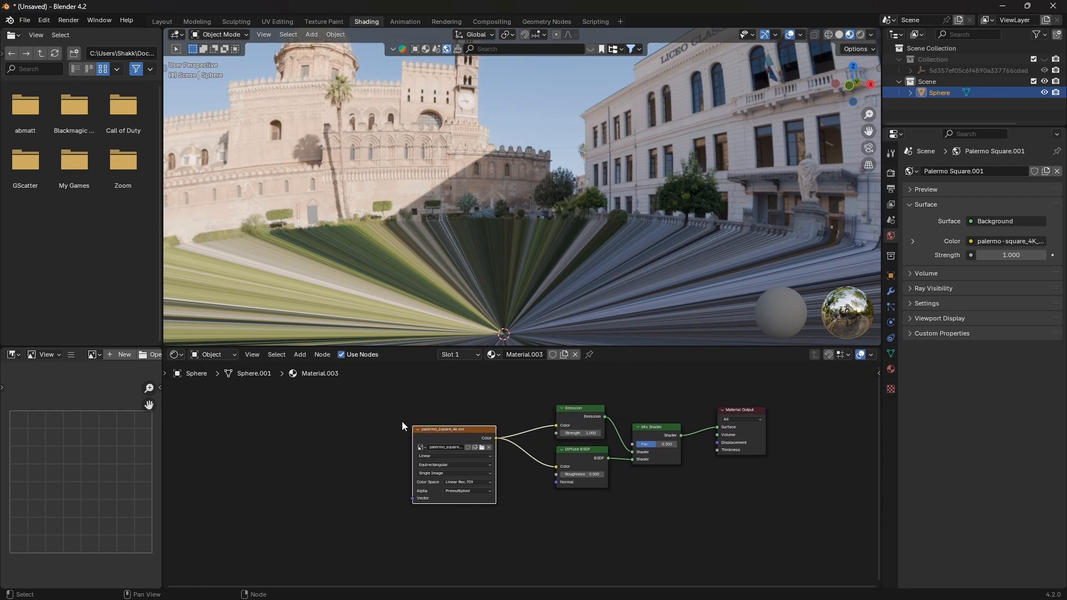
pyautogui.hotkey('ctrl', 't')
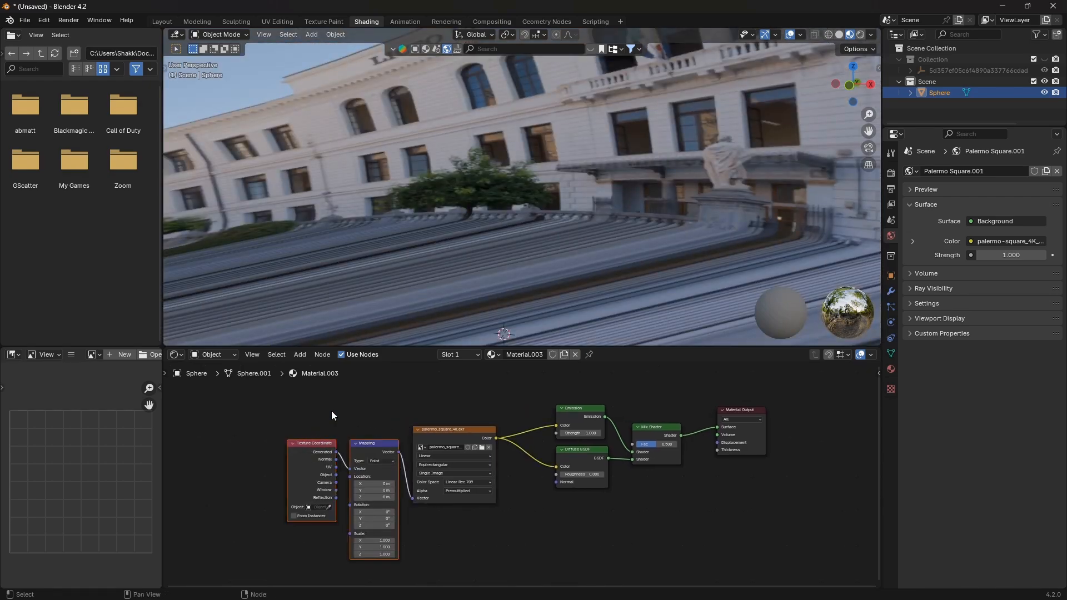
# Connect the Texture Coordinate's Object output to the Mapping node's Vector input
pyautogui.moveTo(476, 272); pyautogui.dragTo(604, 253, button='middle')
pyautogui.scroll(-4, 584, 246)
pyautogui.scroll(4, 582, 245)
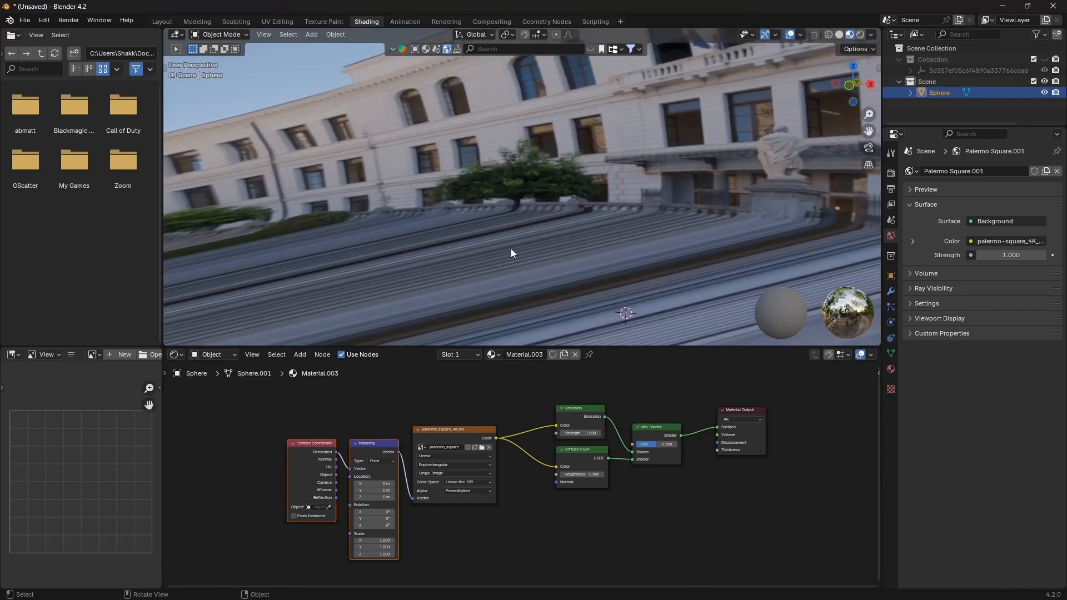
pyautogui.keyDown('shift'); pyautogui.moveTo(465, 252); pyautogui.dragTo(497, 239, button='middle'); pyautogui.keyUp('shift')
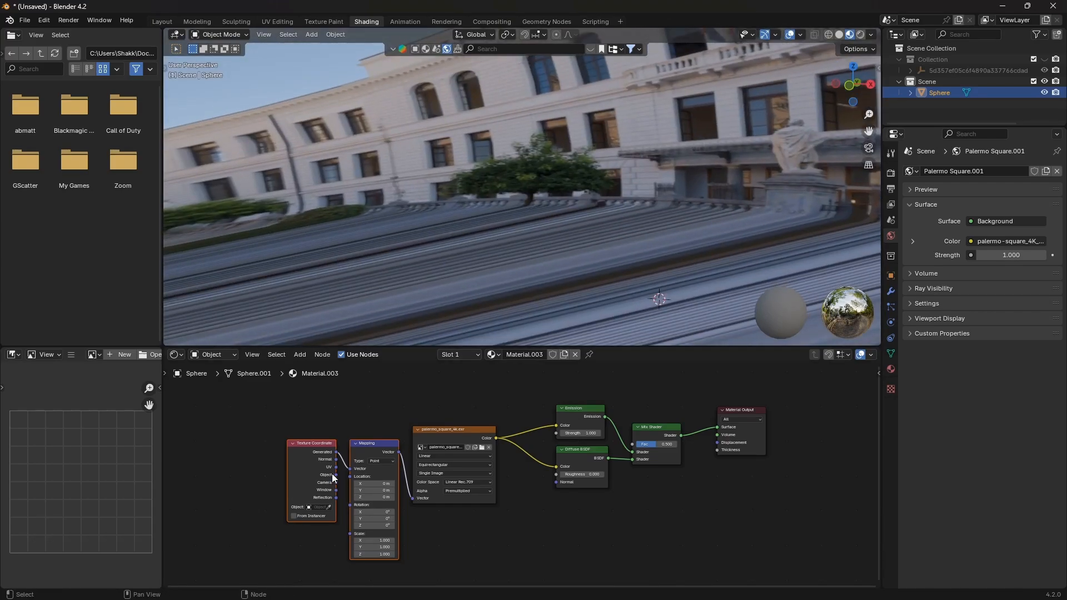
pyautogui.scroll(2, 335, 448)
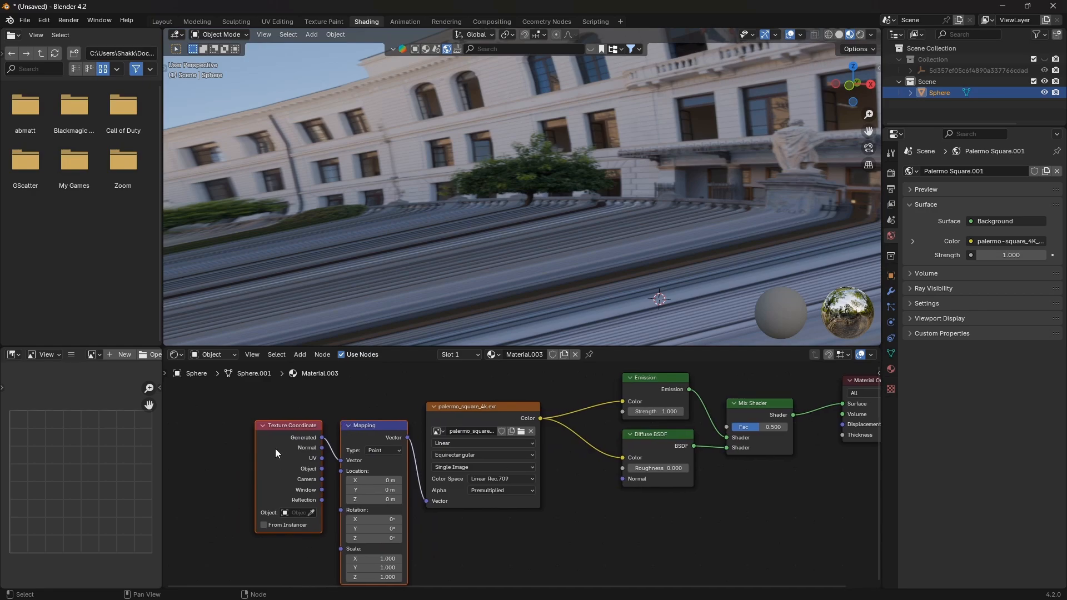
pyautogui.moveTo(321, 468)
pyautogui.mouseDown()
pyautogui.moveTo(351, 458)
pyautogui.moveTo(340, 461)
pyautogui.mouseUp()
# Set the Mapping node's Location Z to -0.18 m
pyautogui.moveTo(562, 265); pyautogui.dragTo(631, 284, button='middle')
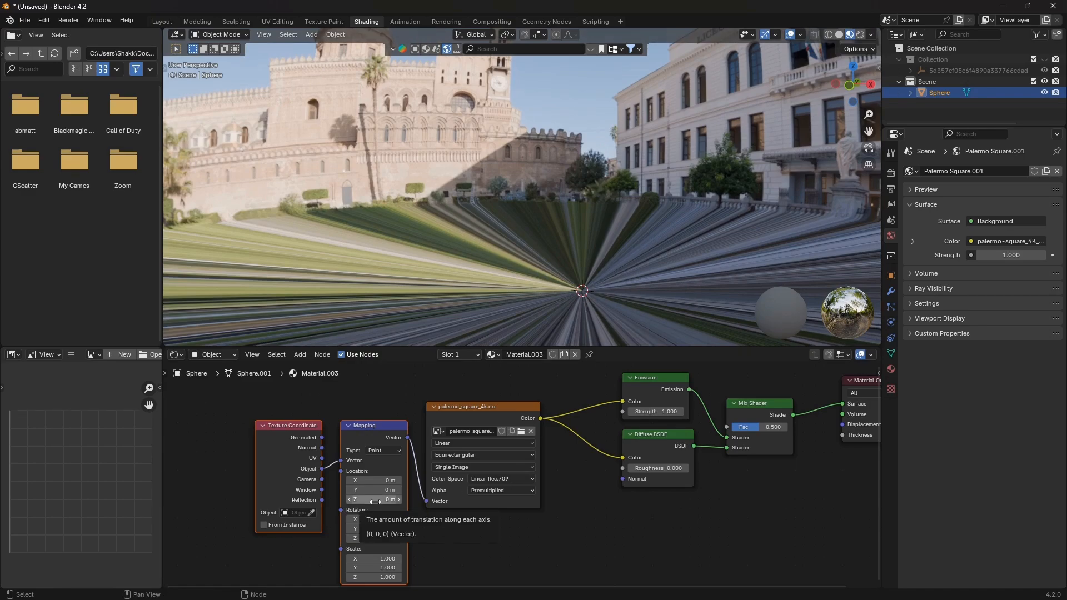
pyautogui.moveTo(374, 498)
pyautogui.keyDown('shift'); pyautogui.mouseDown()
pyautogui.moveTo(389, 498)
pyautogui.moveTo(356, 499)
pyautogui.mouseUp(); pyautogui.keyUp('shift')
pyautogui.moveTo(451, 234); pyautogui.dragTo(558, 236, button='middle')
pyautogui.moveTo(491, 309); pyautogui.dragTo(460, 317, button='middle')
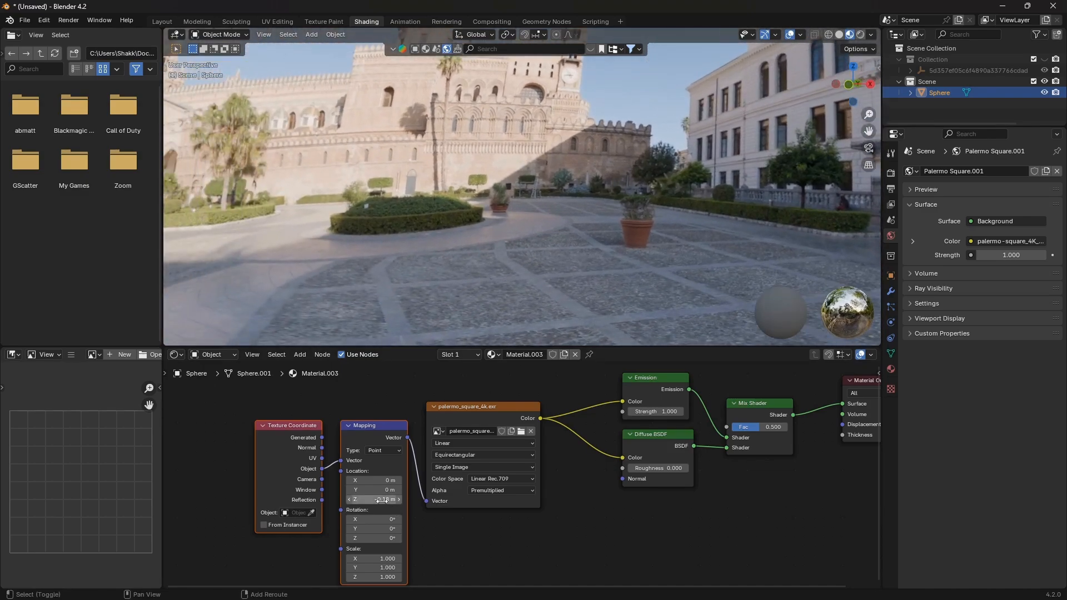
pyautogui.moveTo(379, 499)
pyautogui.mouseDown()
pyautogui.moveTo(400, 499)
pyautogui.moveTo(378, 499)
pyautogui.mouseUp()
pyautogui.moveTo(578, 317); pyautogui.dragTo(331, 343, button='middle')
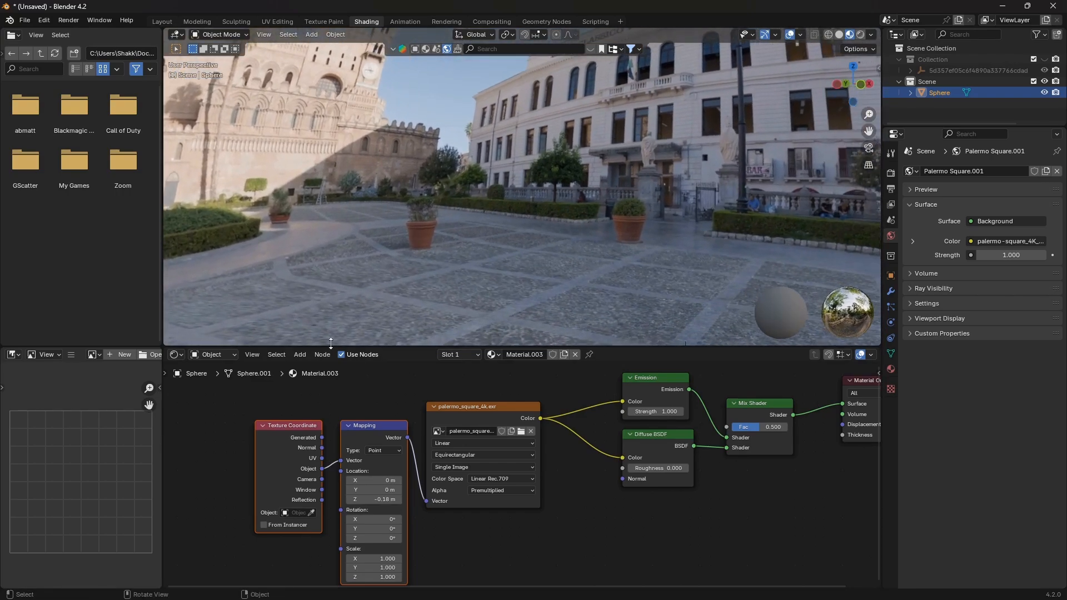
# Switch to the Layout workspace and set the viewport to rendered shading
pyautogui.click(162, 21)
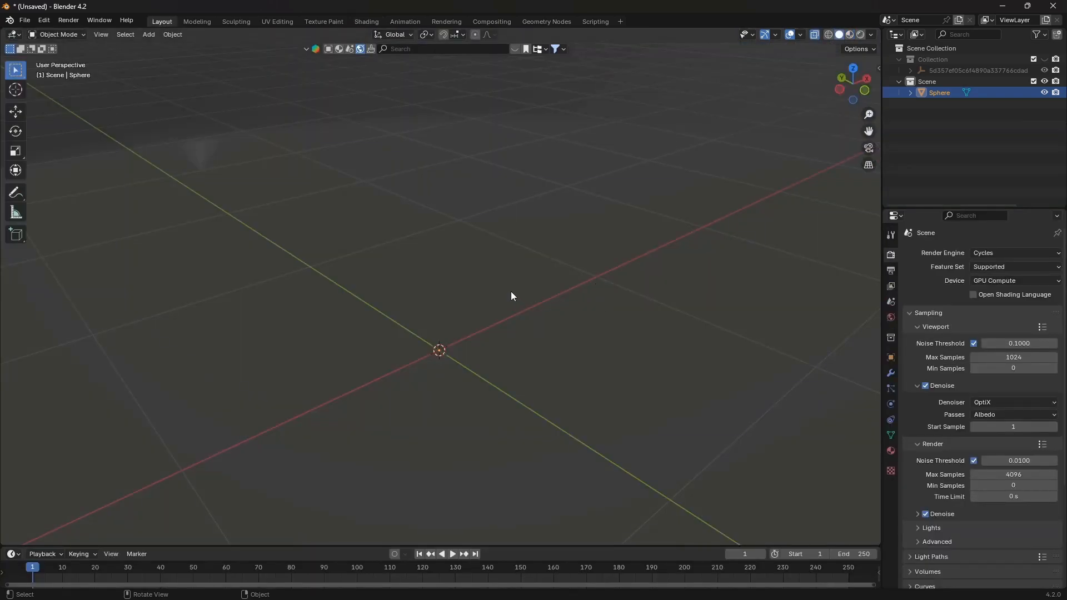
pyautogui.moveTo(511, 291); pyautogui.dragTo(747, 185, button='middle')
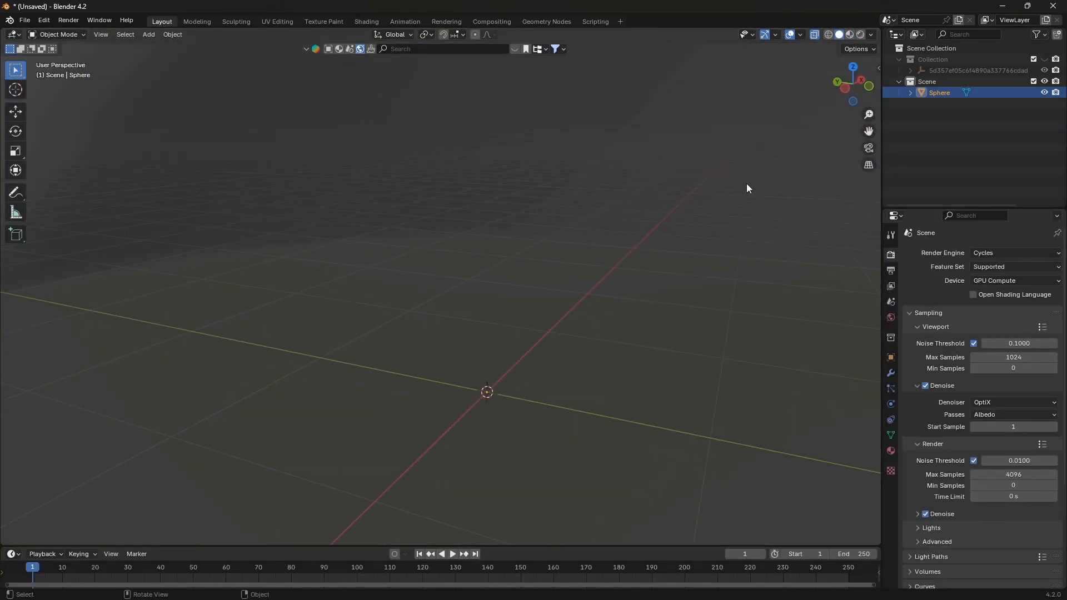
pyautogui.click(861, 34)
pyautogui.moveTo(515, 254)
pyautogui.mouseDown(button='middle')
pyautogui.moveTo(526, 254)
pyautogui.moveTo(465, 275)
pyautogui.mouseUp(button='middle')
# Enable the car collection in the viewport, select the car and scale it down
pyautogui.click(1044, 59)
pyautogui.scroll(-2, 532, 282)
pyautogui.click(495, 278)
pyautogui.click(971, 69)
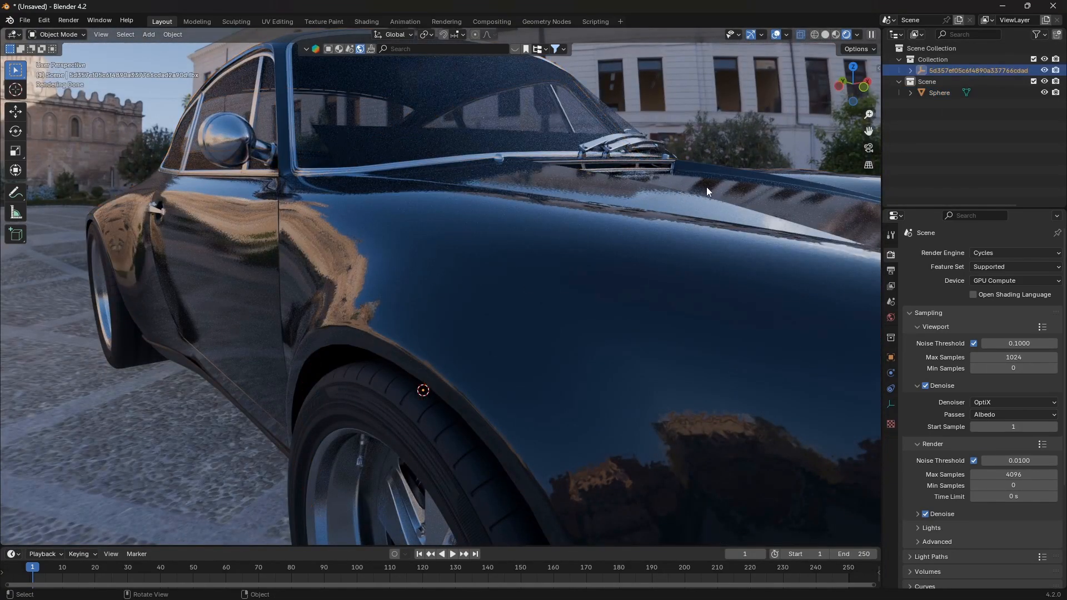
pyautogui.press('s')
pyautogui.click(472, 251)
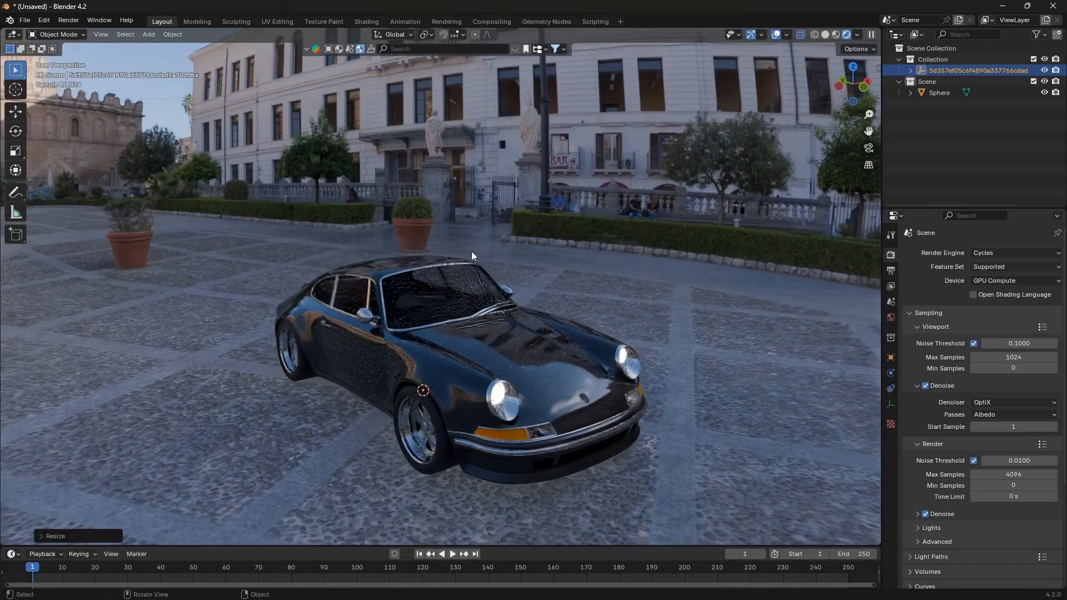
pyautogui.moveTo(473, 256); pyautogui.dragTo(623, 469, button='middle')
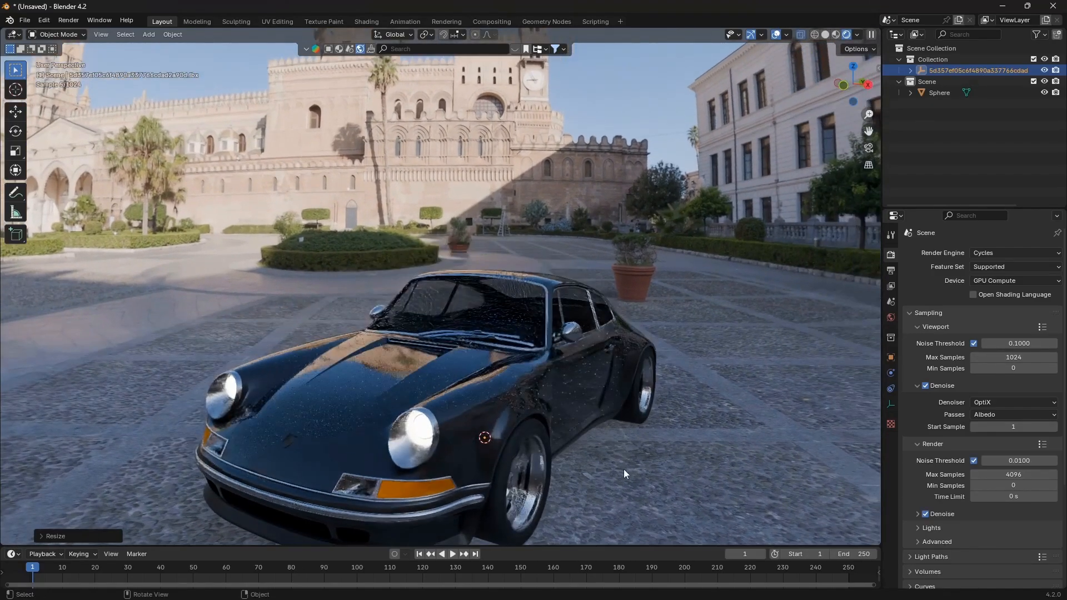
pyautogui.scroll(-1, 588, 423)
pyautogui.moveTo(600, 425); pyautogui.dragTo(599, 422, button='middle')
pyautogui.moveTo(566, 470); pyautogui.dragTo(522, 438, button='middle')
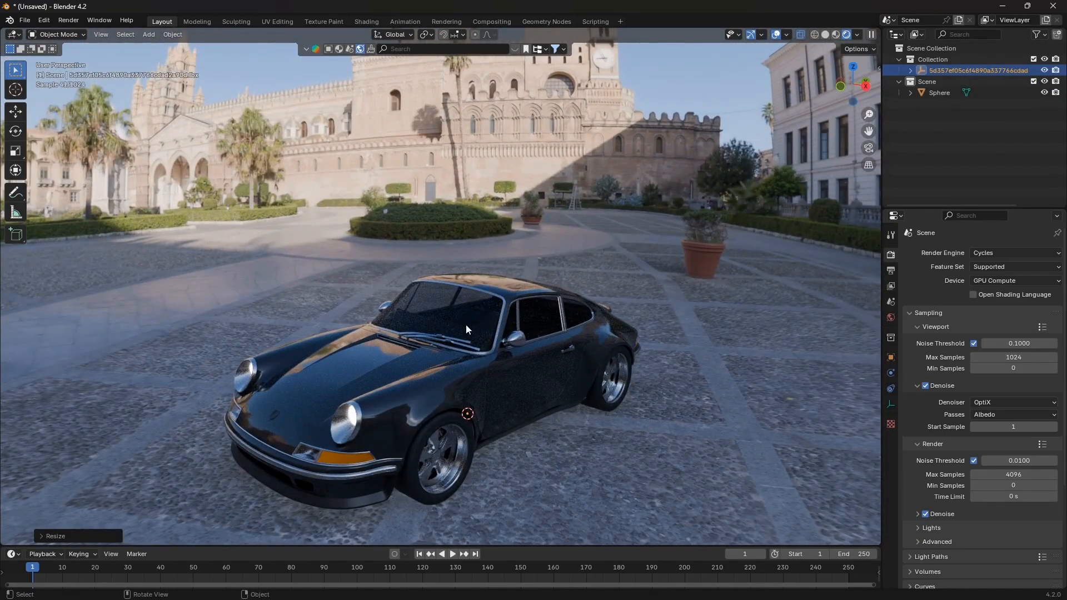
pyautogui.press('g')
pyautogui.hotkey('shift', 'z')
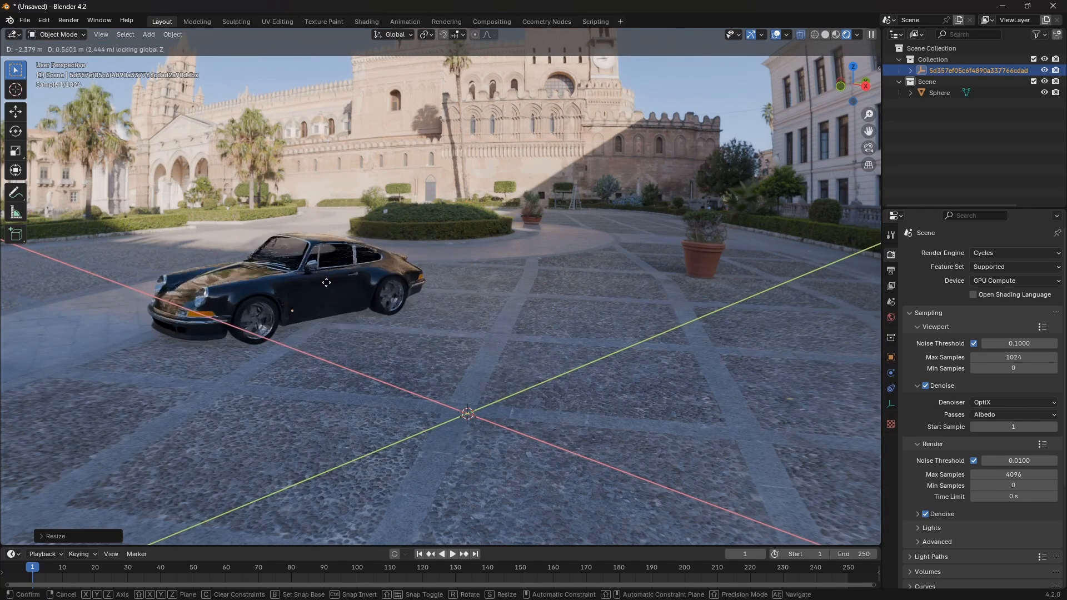
pyautogui.rightClick(304, 267)
pyautogui.moveTo(305, 267); pyautogui.dragTo(550, 299, button='middle')
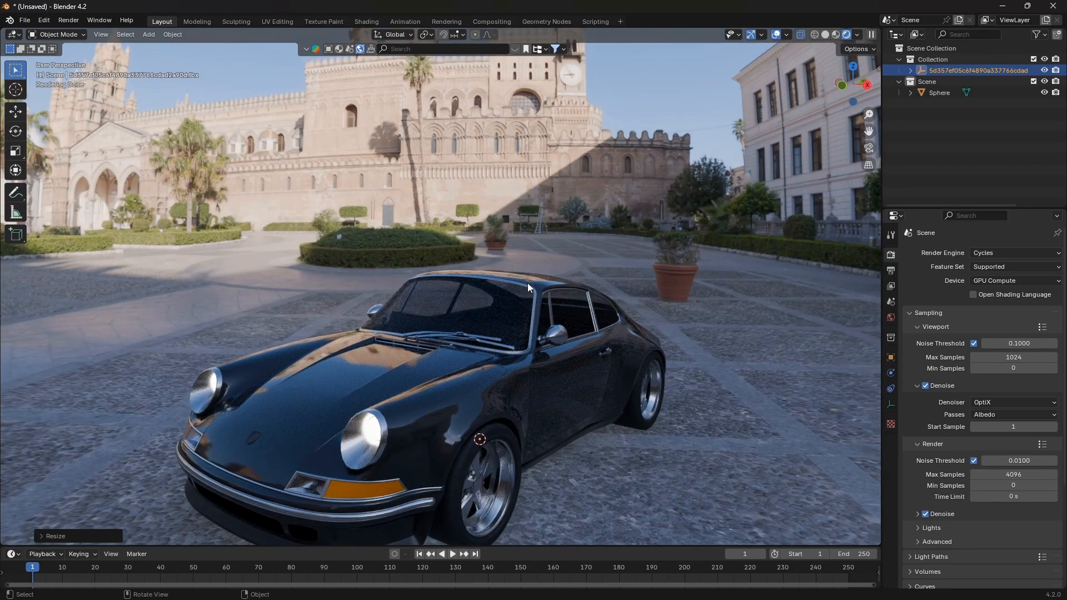
pyautogui.scroll(-6, 525, 282)
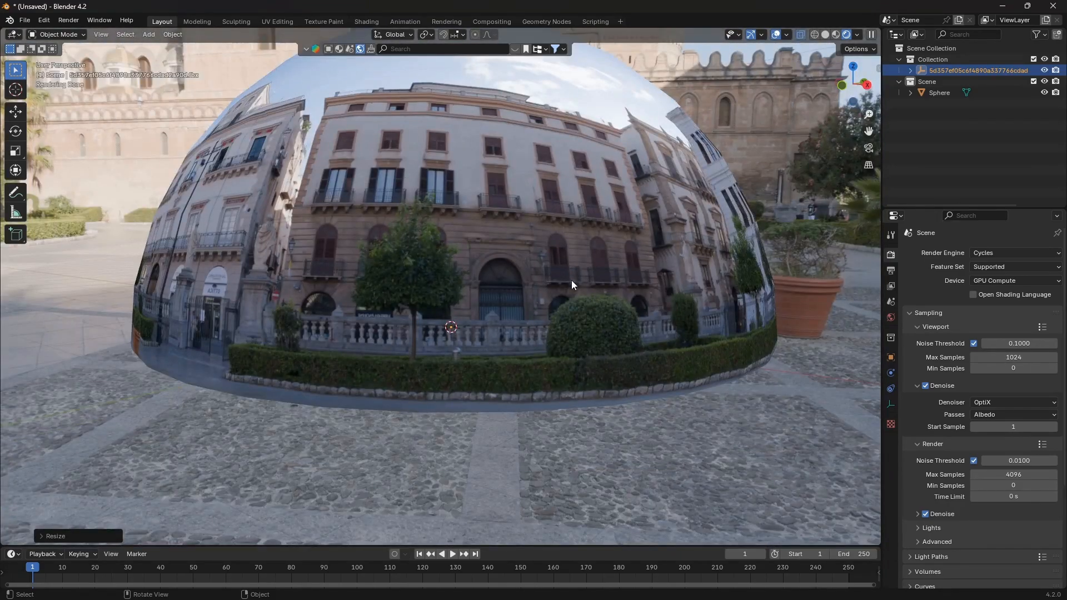
pyautogui.moveTo(376, 214); pyautogui.dragTo(497, 244, button='middle')
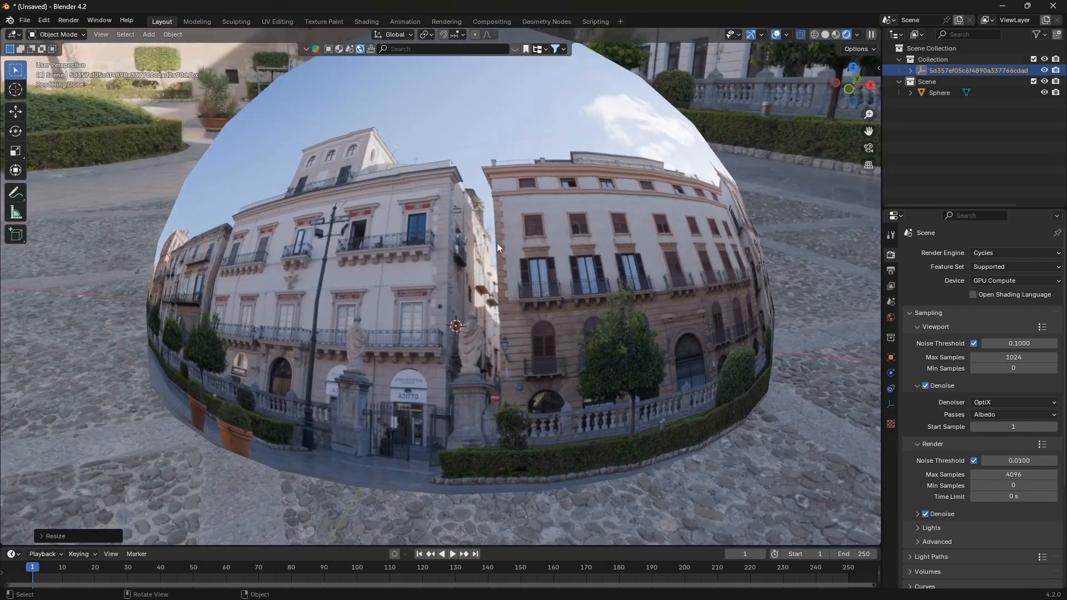
pyautogui.scroll(6, 516, 281)
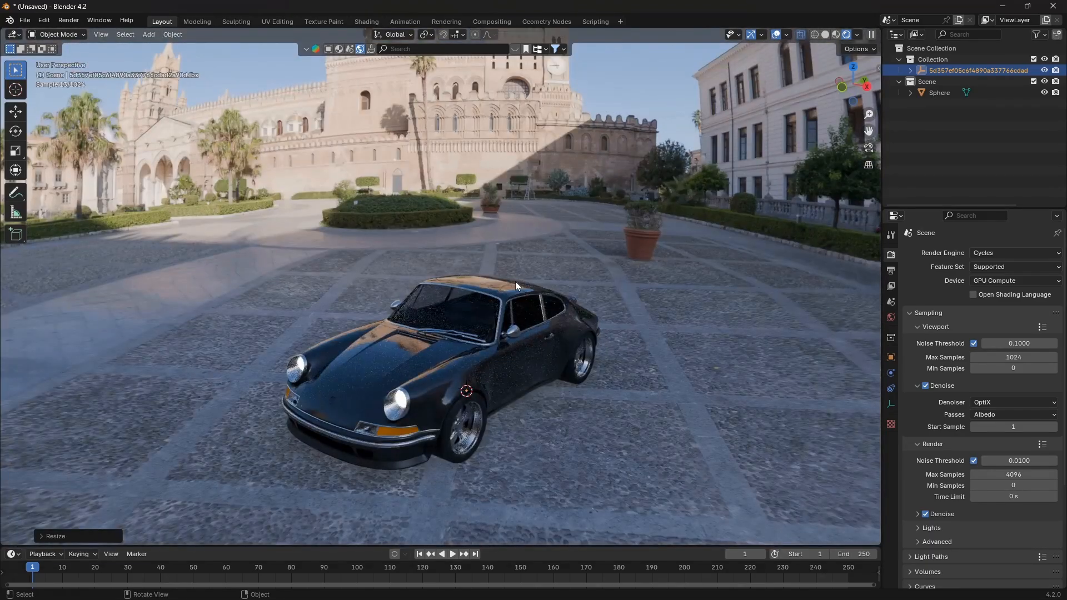
pyautogui.moveTo(515, 281)
pyautogui.mouseDown(button='middle')
pyautogui.moveTo(521, 269)
pyautogui.moveTo(511, 268)
pyautogui.mouseUp(button='middle')
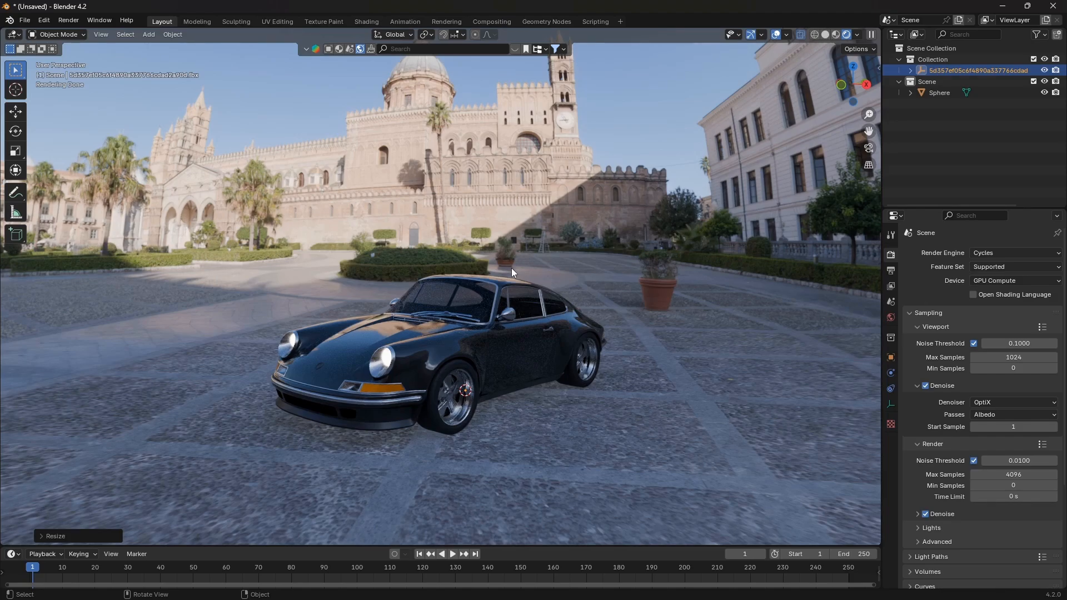
# Add a camera and align it to the current viewport view framing the car
pyautogui.scroll(2, 511, 268)
pyautogui.moveTo(506, 287); pyautogui.dragTo(537, 269, button='middle')
pyautogui.scroll(1, 529, 321)
pyautogui.scroll(-1, 544, 265)
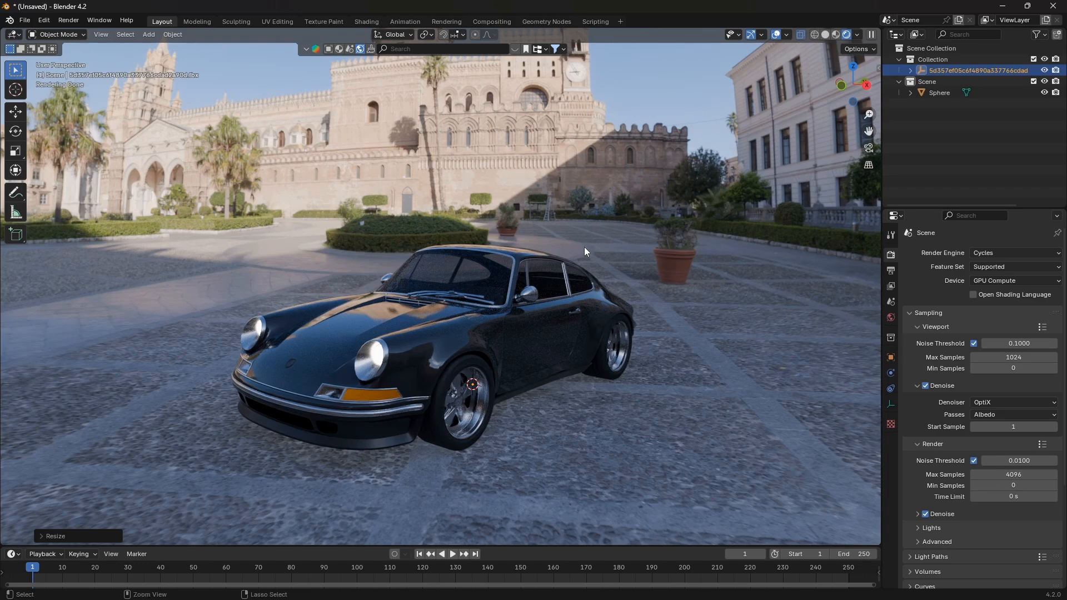
pyautogui.keyDown('shift'); pyautogui.moveTo(584, 246); pyautogui.dragTo(595, 239, button='middle'); pyautogui.keyUp('shift')
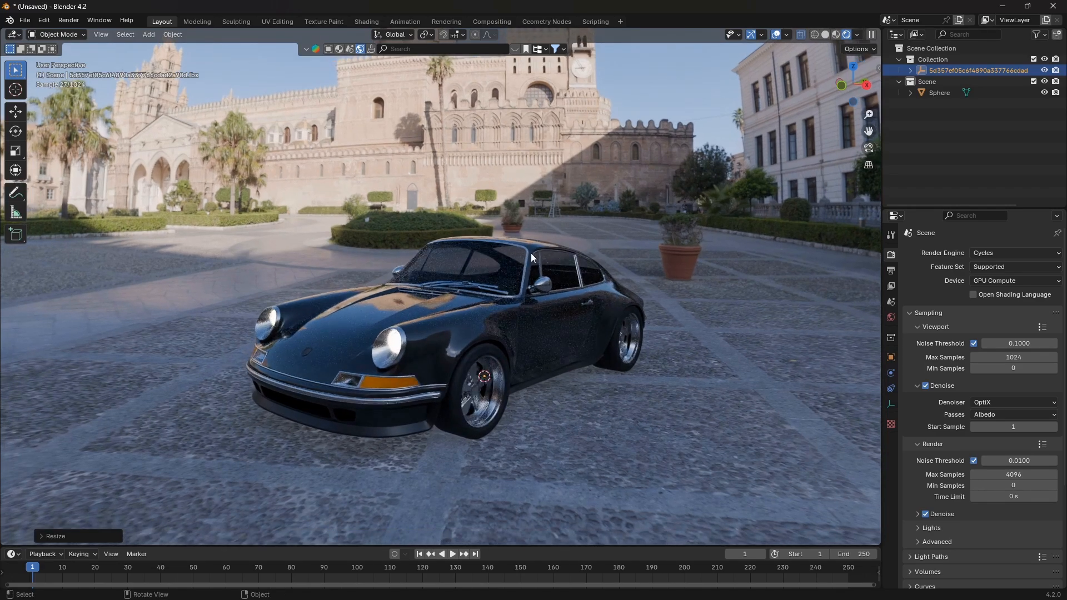
pyautogui.hotkey('shift', 'a')
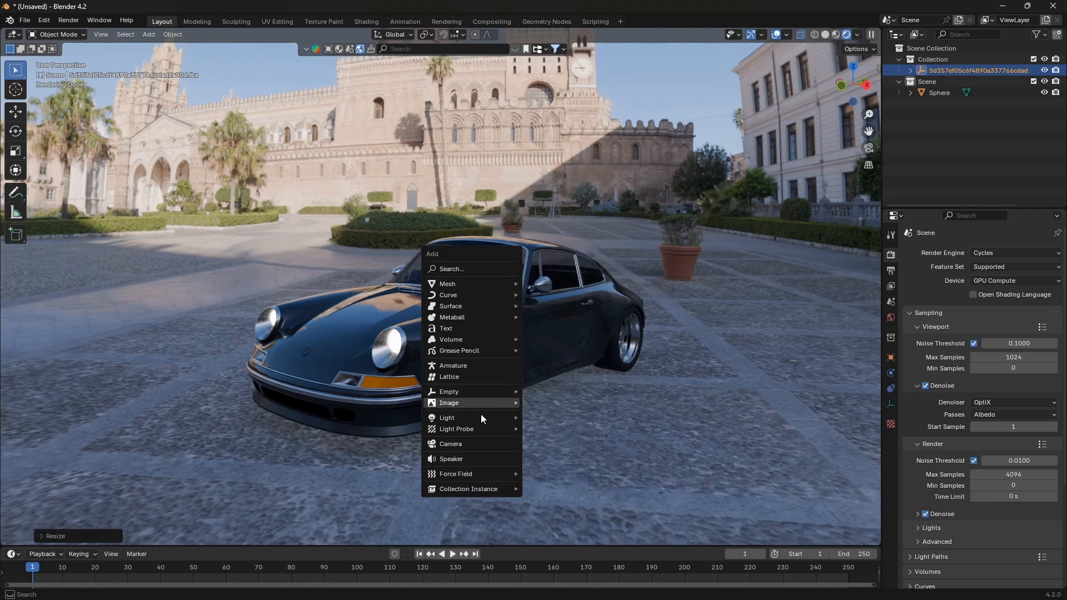
pyautogui.click(468, 444)
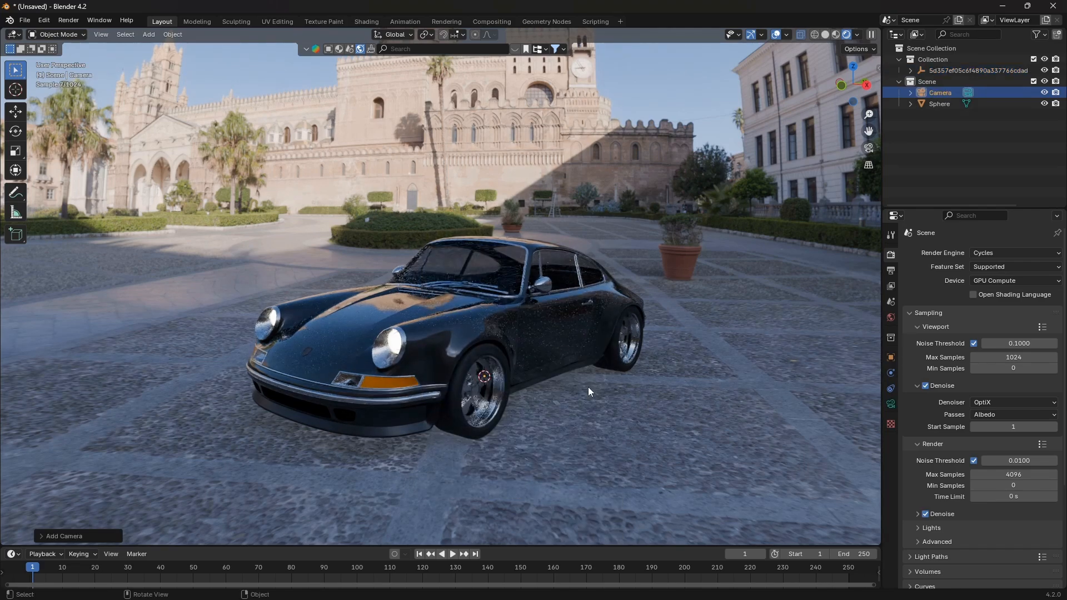
pyautogui.moveTo(575, 365); pyautogui.dragTo(482, 359, button='middle')
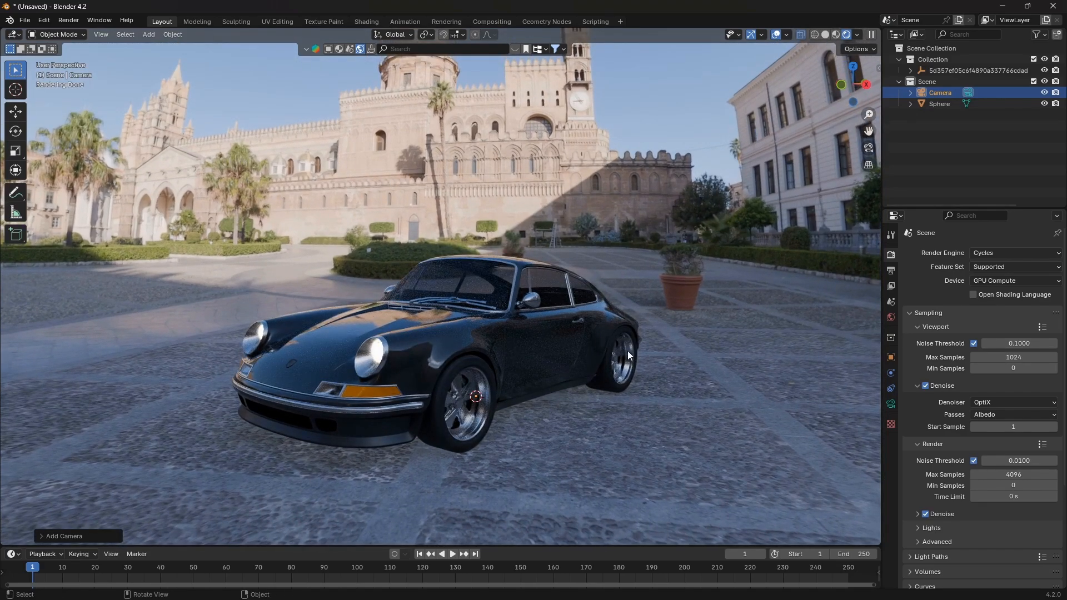
pyautogui.press('ctrl+alt+KP_0')
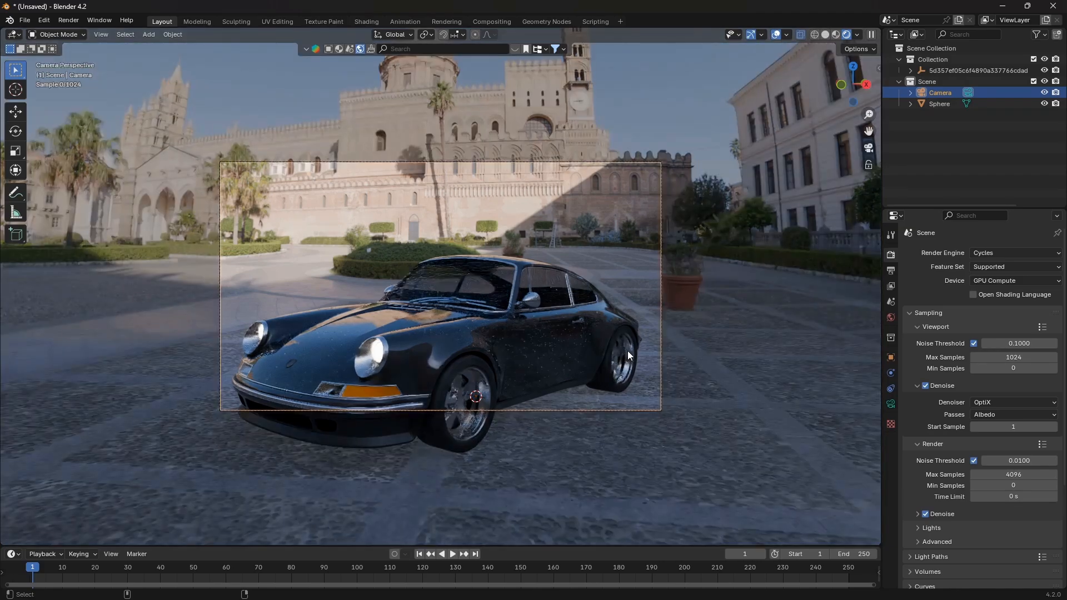
# Adjust the camera's height by moving it along the global Z axis
pyautogui.press('g')
pyautogui.press('z')
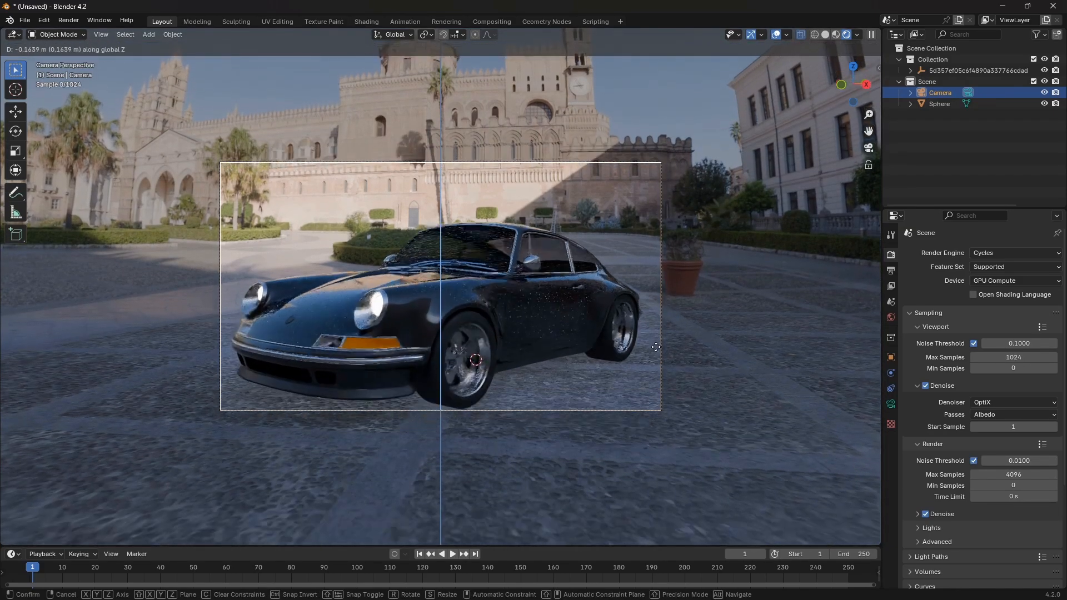
pyautogui.click(656, 352)
pyautogui.press('g')
pyautogui.press('z')
pyautogui.click(656, 340)
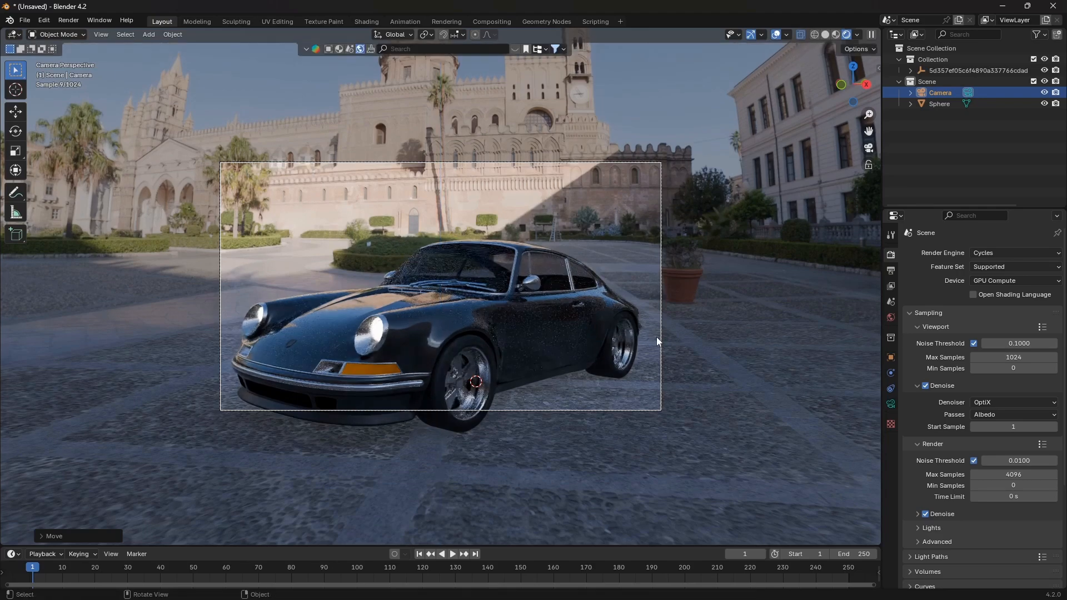
# Tilt the camera slightly about its local X axis and dolly it along its local Z axis
pyautogui.press('r')
pyautogui.press('y')
pyautogui.press('x')
pyautogui.press('x')
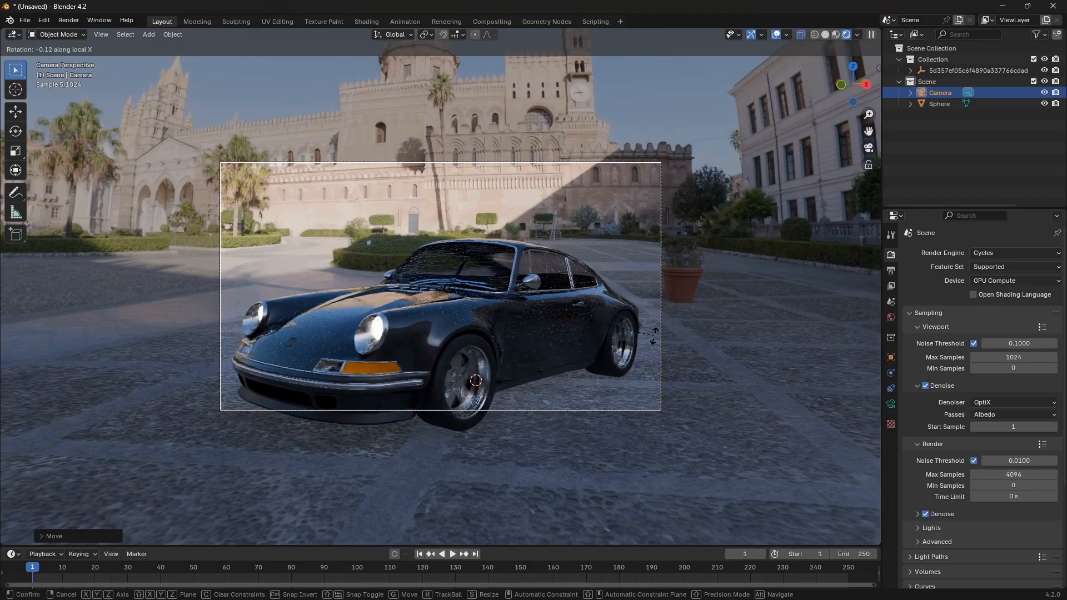
pyautogui.click(651, 329)
pyautogui.press('g')
pyautogui.press('z')
pyautogui.press('z')
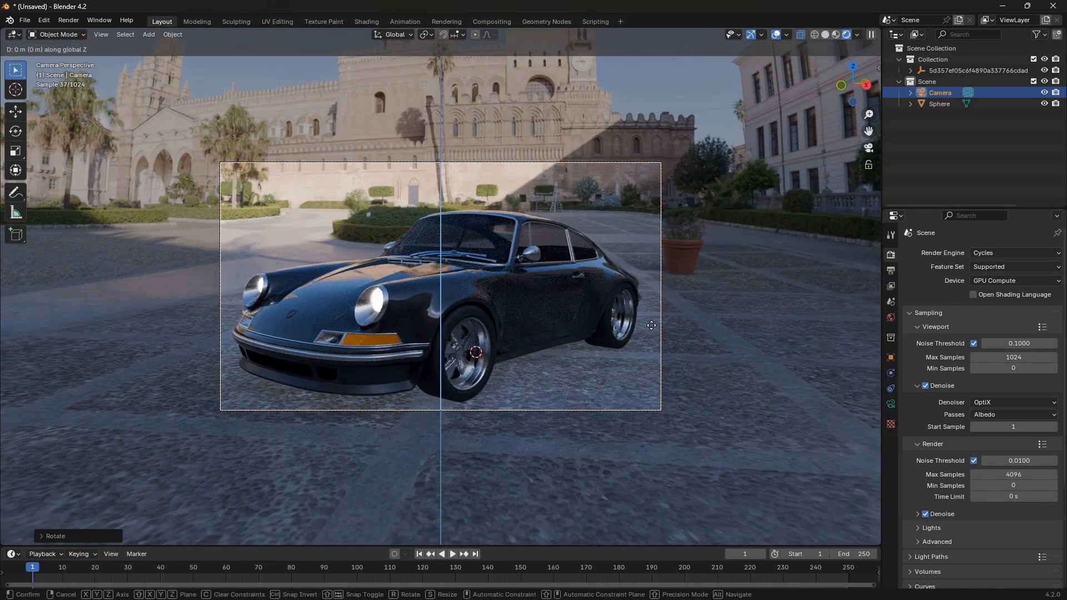
pyautogui.click(662, 353)
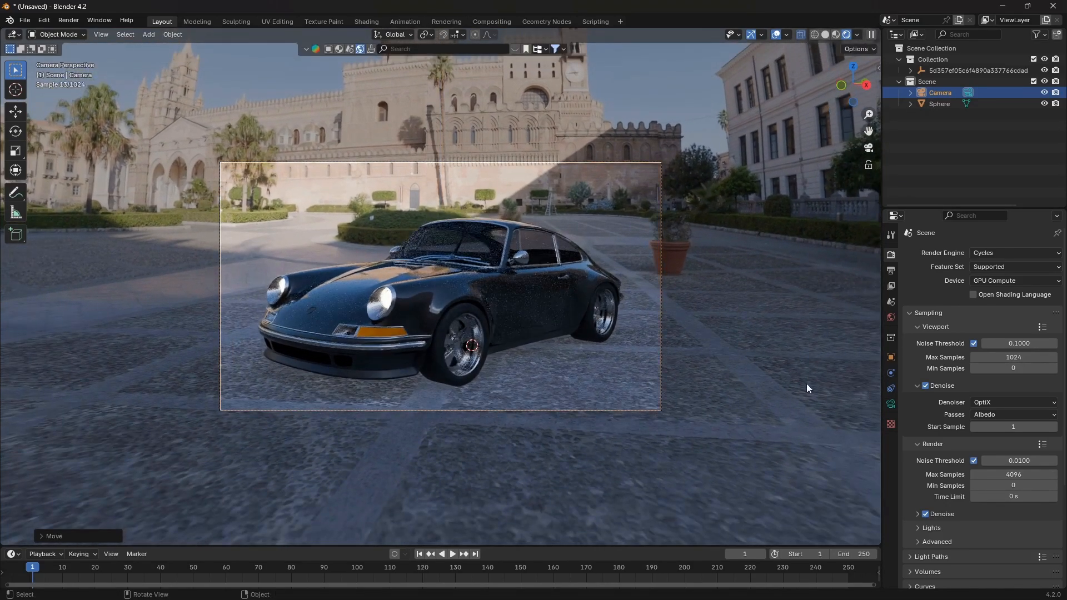
# Set the camera's focal length to 37 mm and adjust its height along the global Z axis
pyautogui.click(891, 404)
pyautogui.moveTo(1009, 305); pyautogui.dragTo(953, 305)
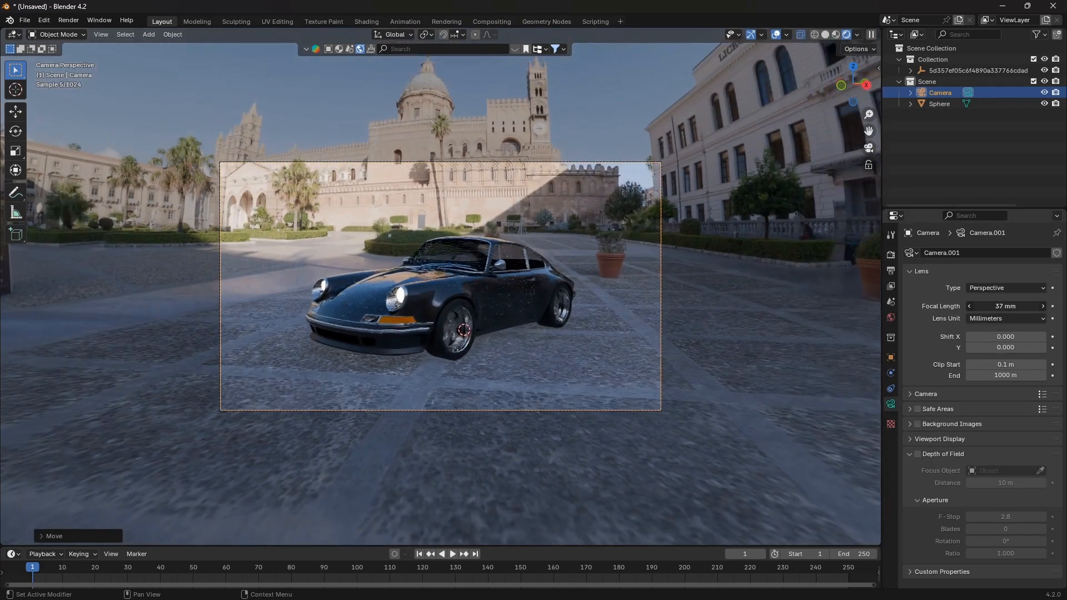
pyautogui.press('g')
pyautogui.press('z')
pyautogui.click(789, 333)
# Dolly the camera along its local Z axis to refine the framing of the car
pyautogui.press('g')
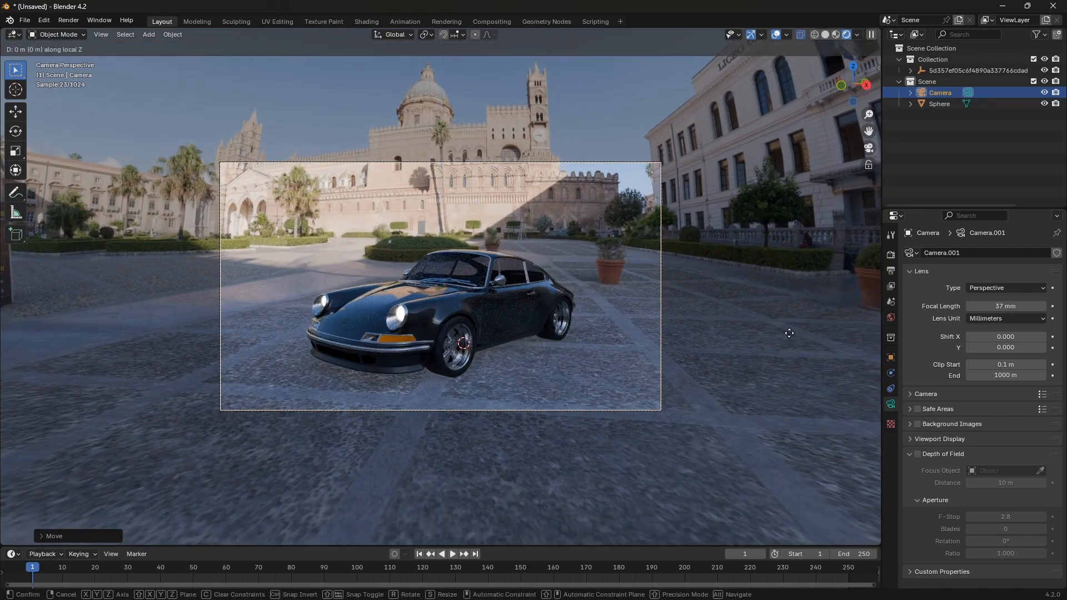
pyautogui.press('z')
pyautogui.press('z')
pyautogui.click(789, 311)
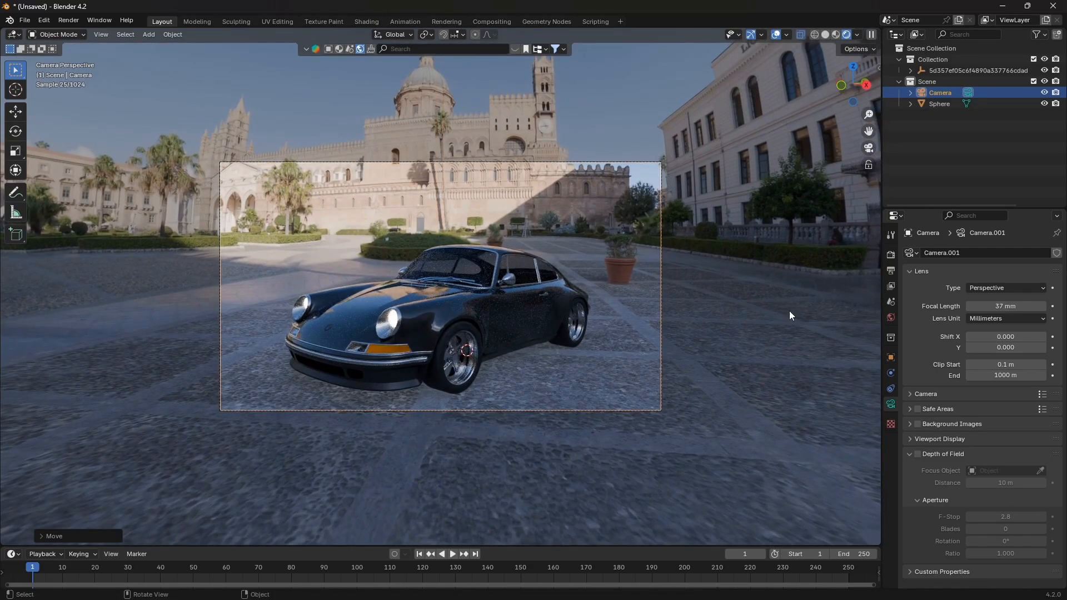